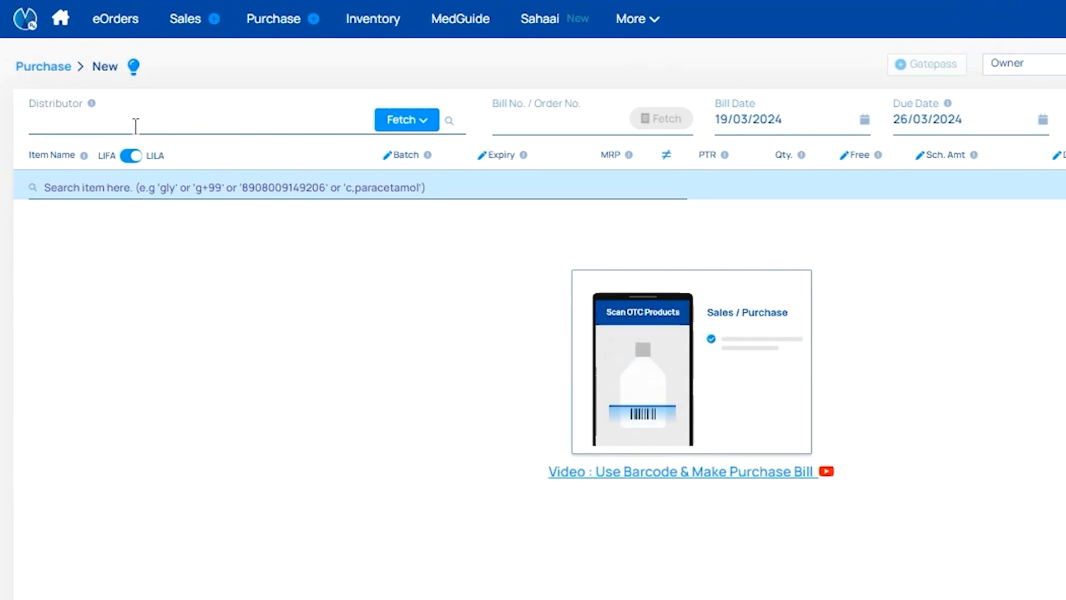
- Search the distributor field for 'Chethana Med', which finds no matching distributor
type("Chetha")
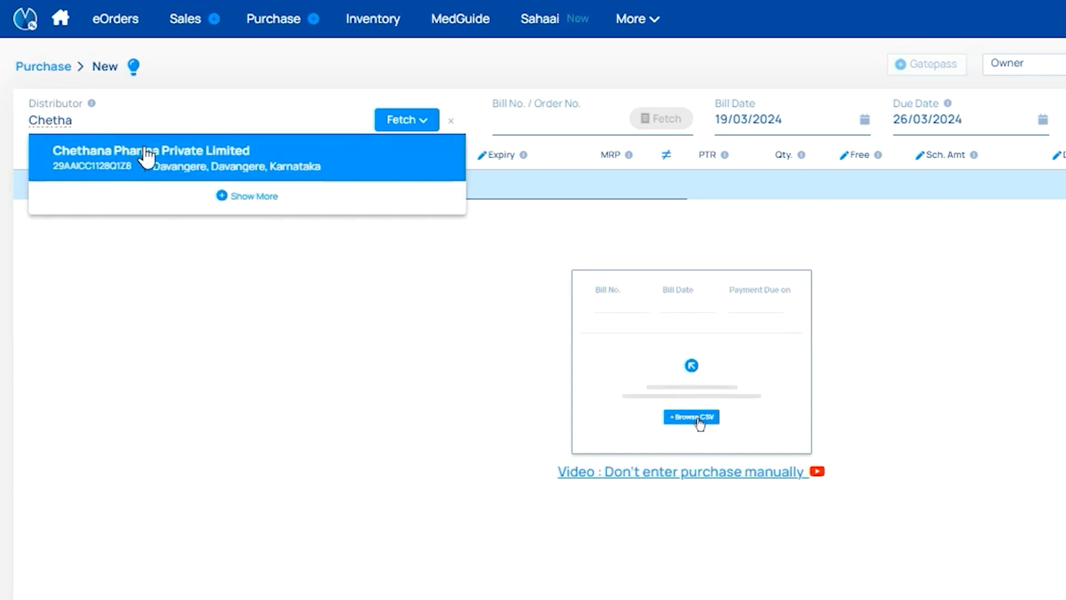
type("na Med")
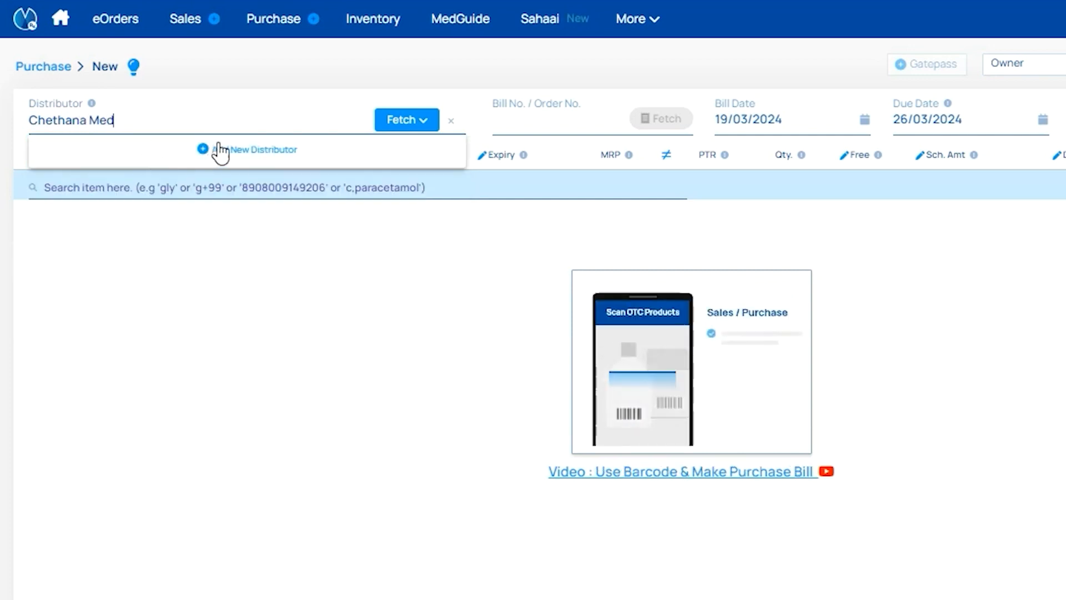
- Fetch a new distributor's details by its pasted GSTIN, then discard the form without adding it
left_click(250, 158)
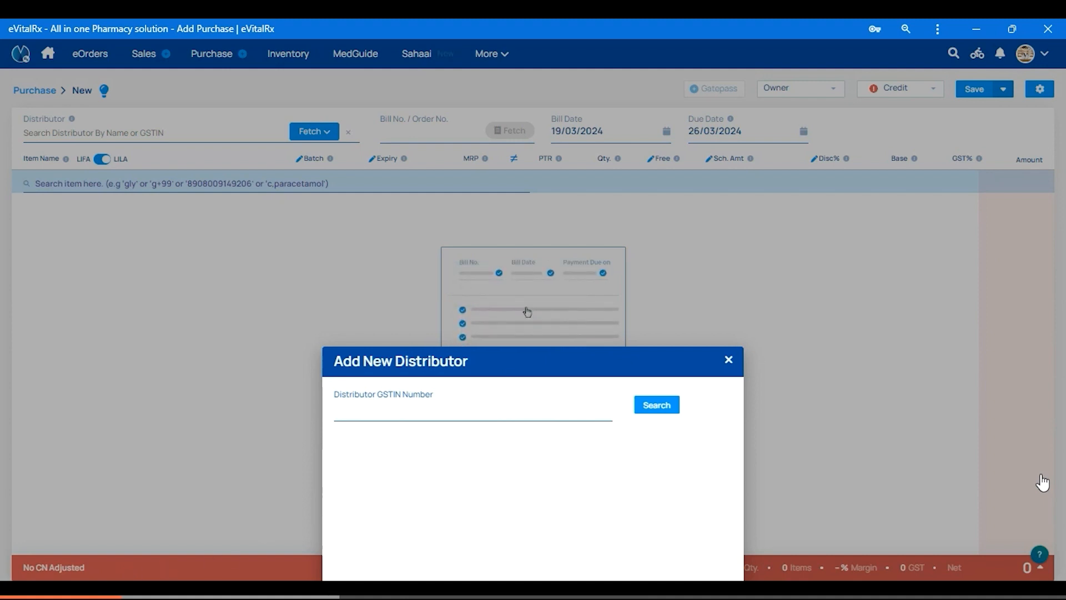
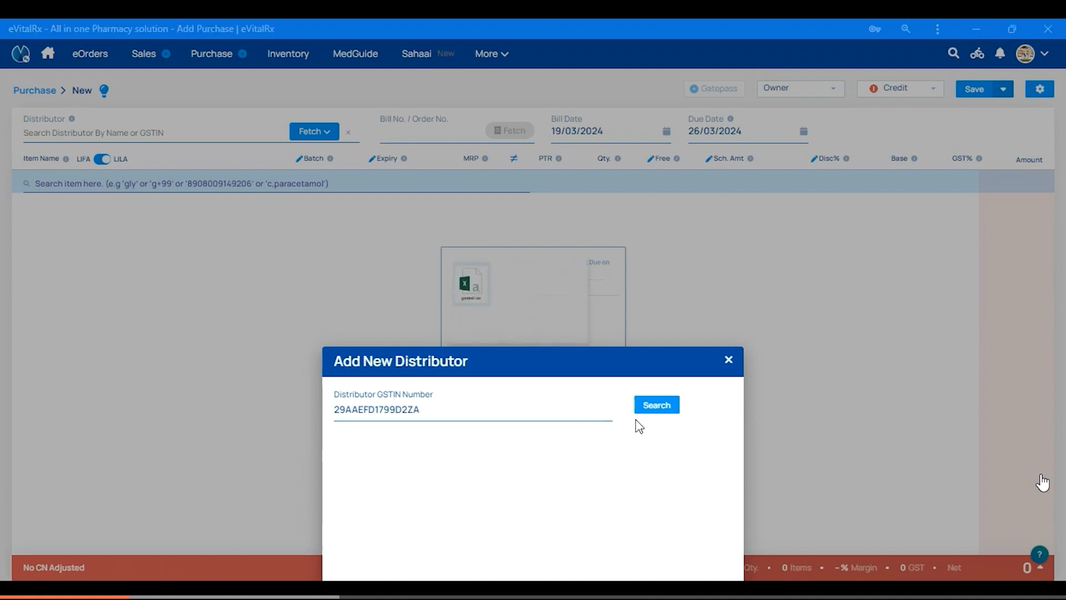
left_click(657, 406)
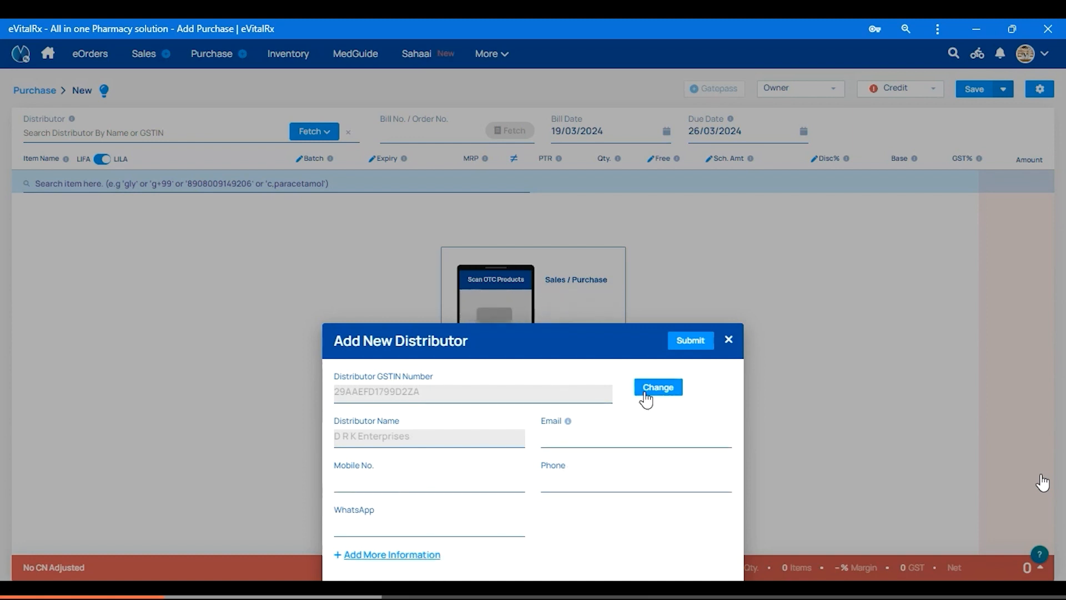
left_click(728, 340)
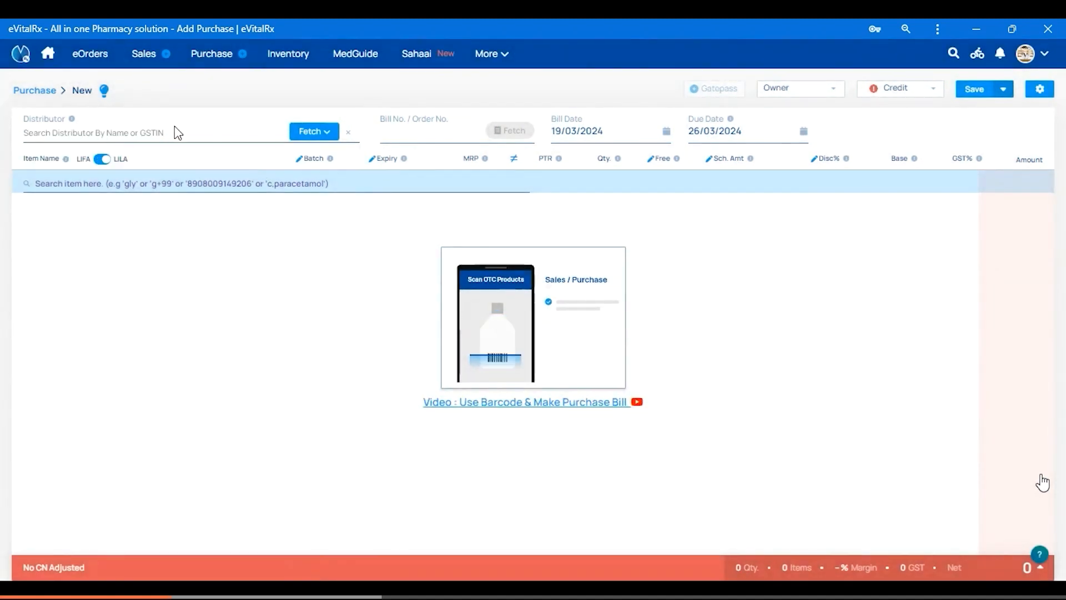
left_click(178, 127)
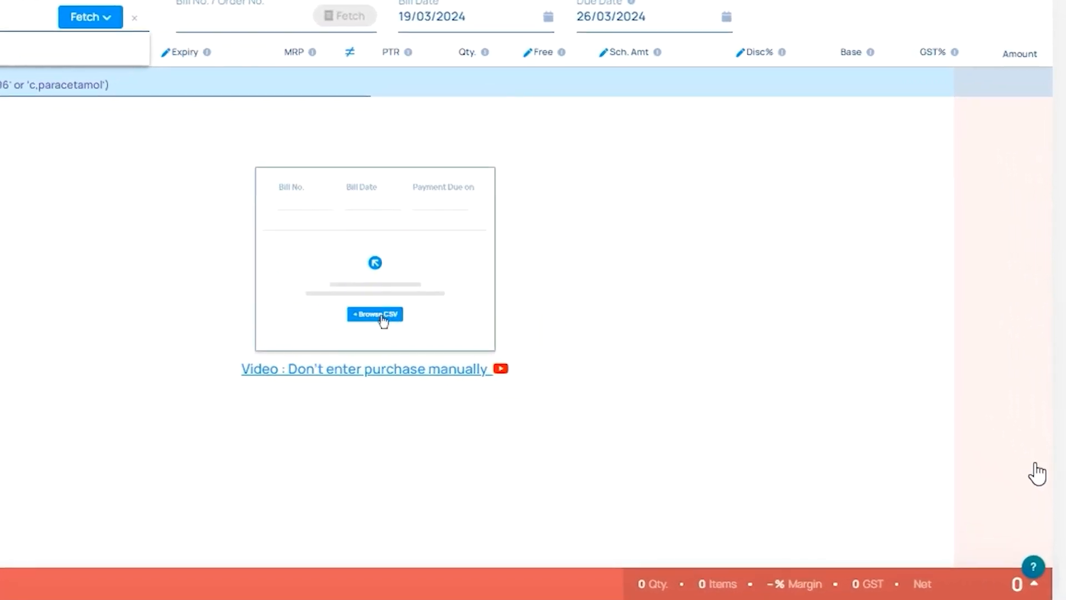
- Open the support Contact us form through Help's Generate Ticket option
left_click(1035, 568)
left_click(1003, 504)
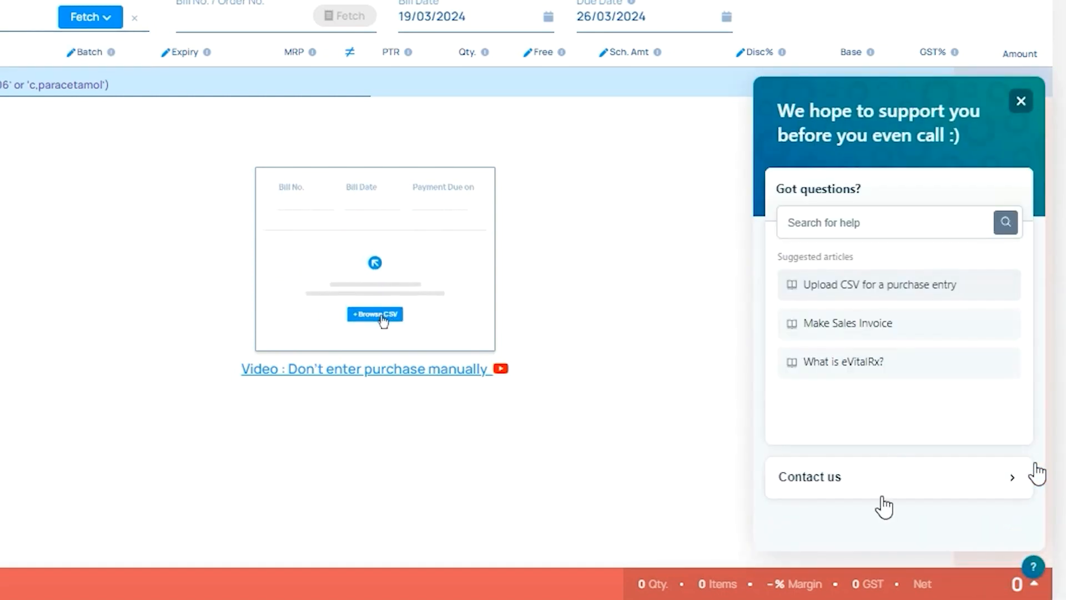
left_click(879, 496)
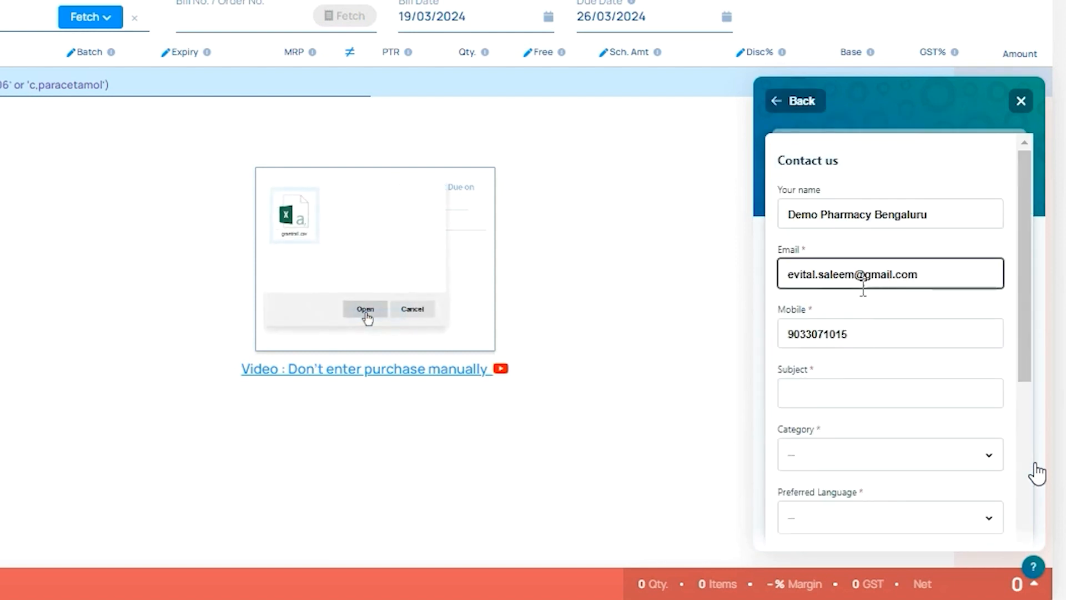
- Enter 'PAN UPDATE' as the support ticket subject
left_click(871, 275)
left_click(877, 330)
left_click(888, 398)
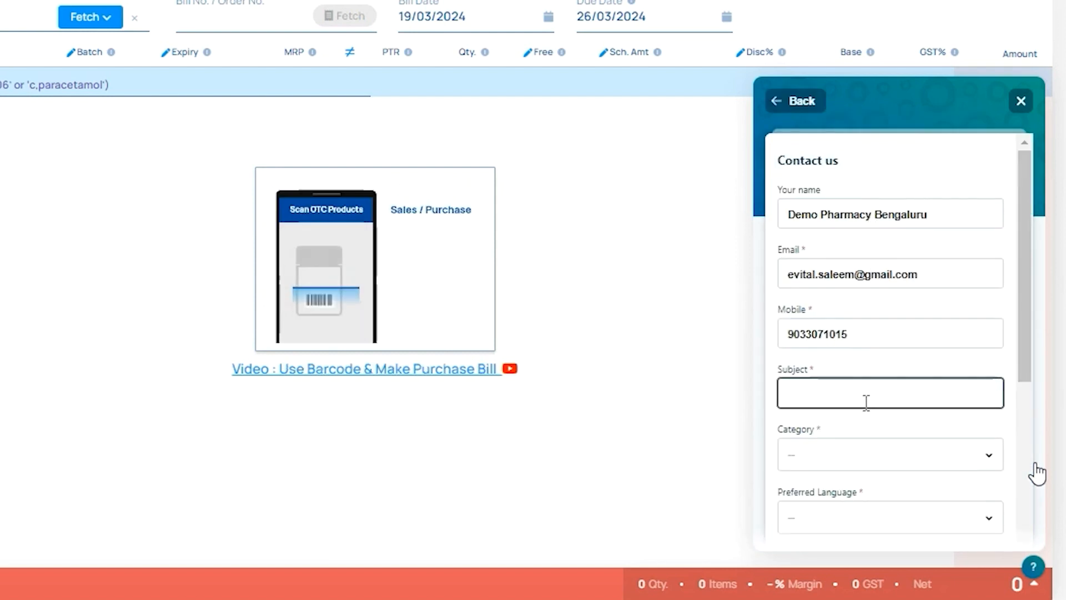
left_click(867, 403)
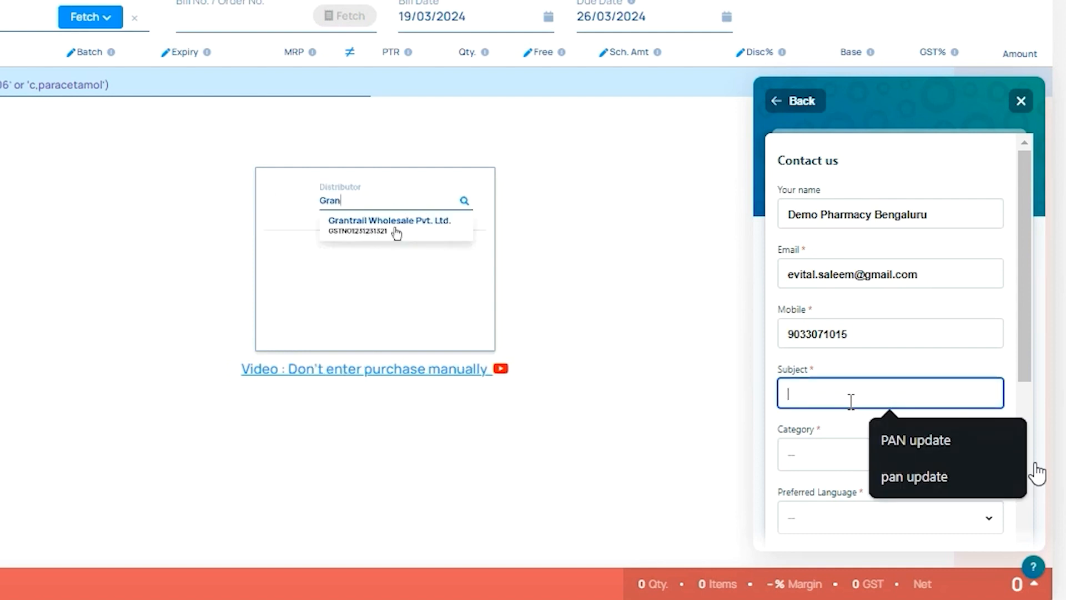
type("PAN")
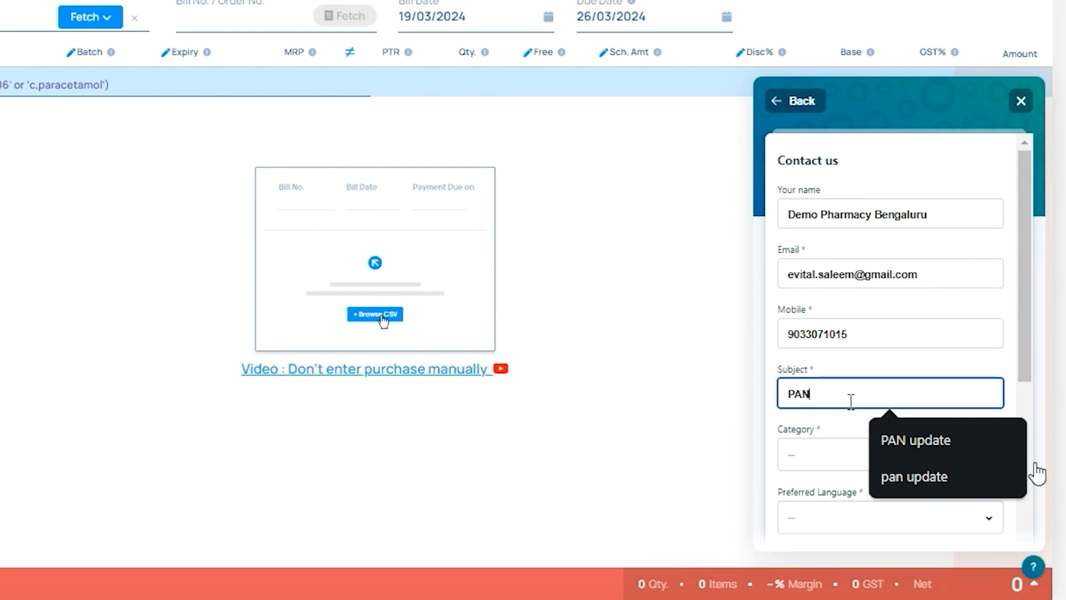
type(" UPDATE")
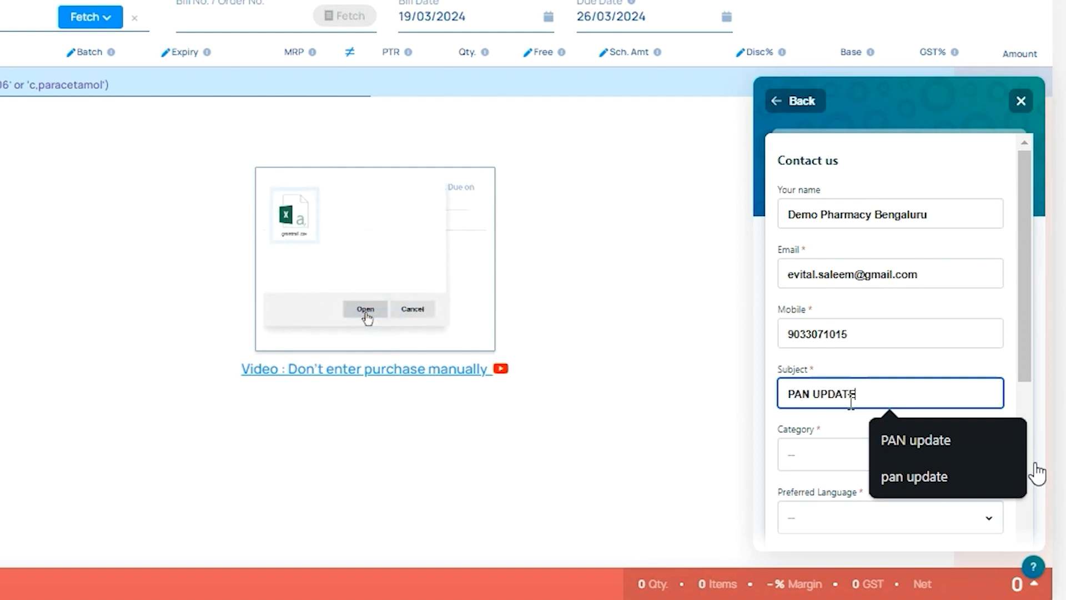
- Set the ticket category to Customer/ Distributor and preferred language to Kannada
left_click(799, 453)
scroll(876, 399, "down", 2)
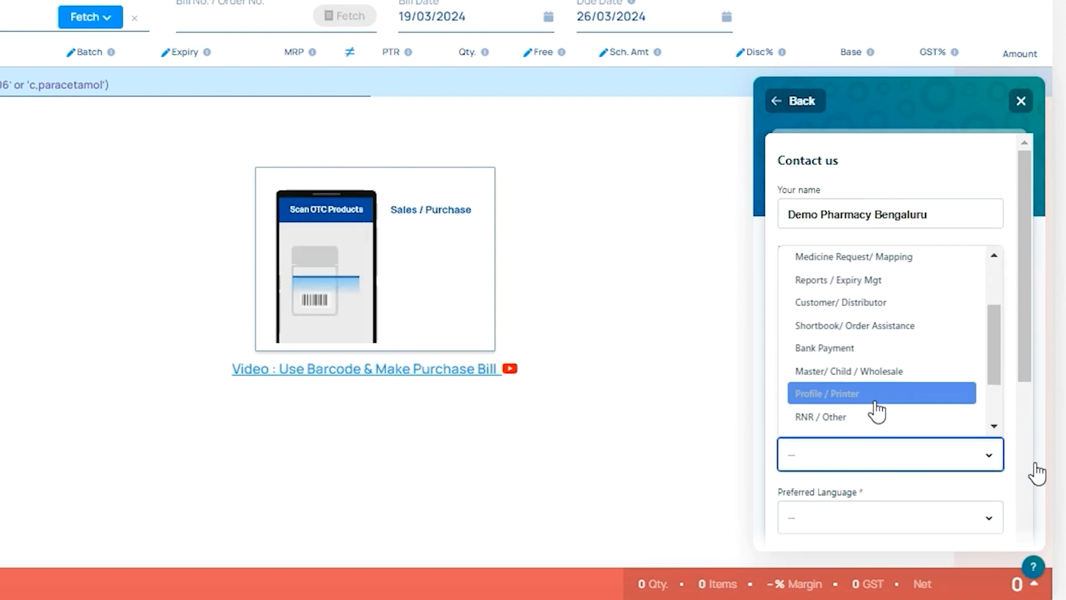
left_click(869, 312)
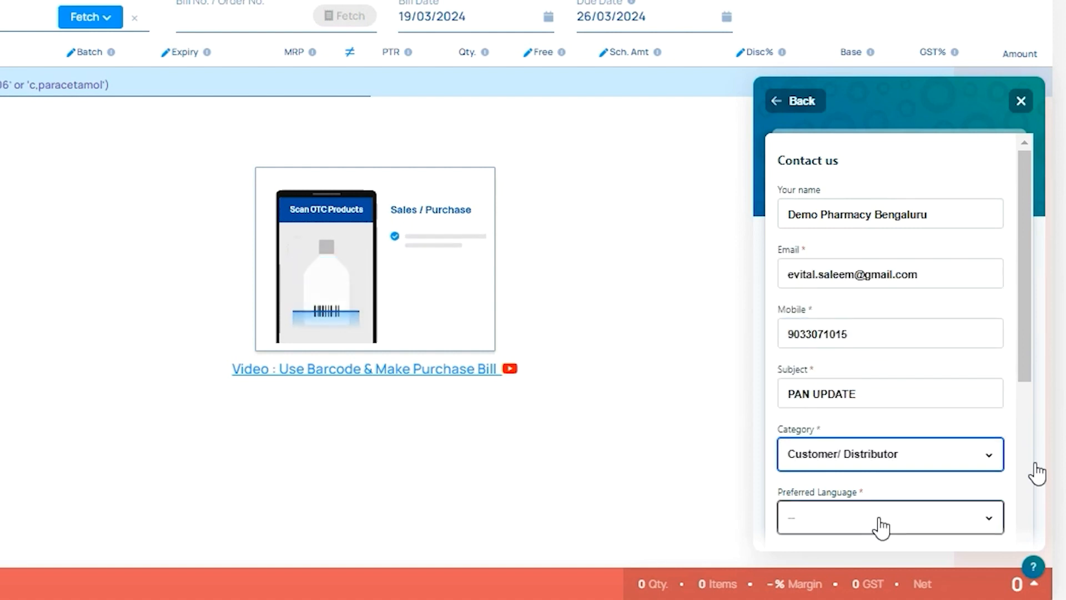
scroll(880, 528, "down", 2)
left_click(862, 413)
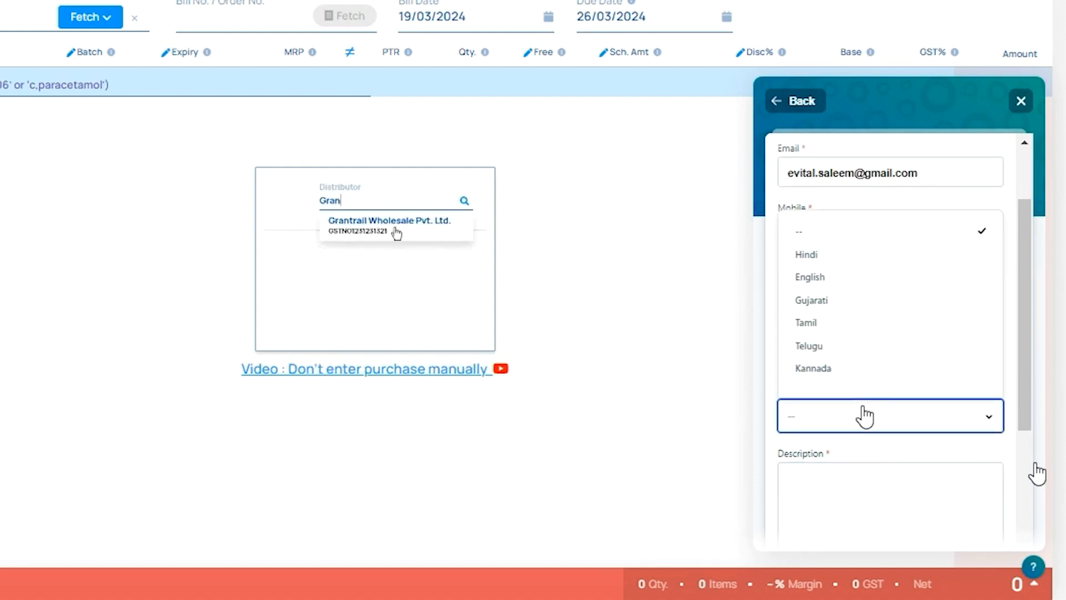
left_click(855, 368)
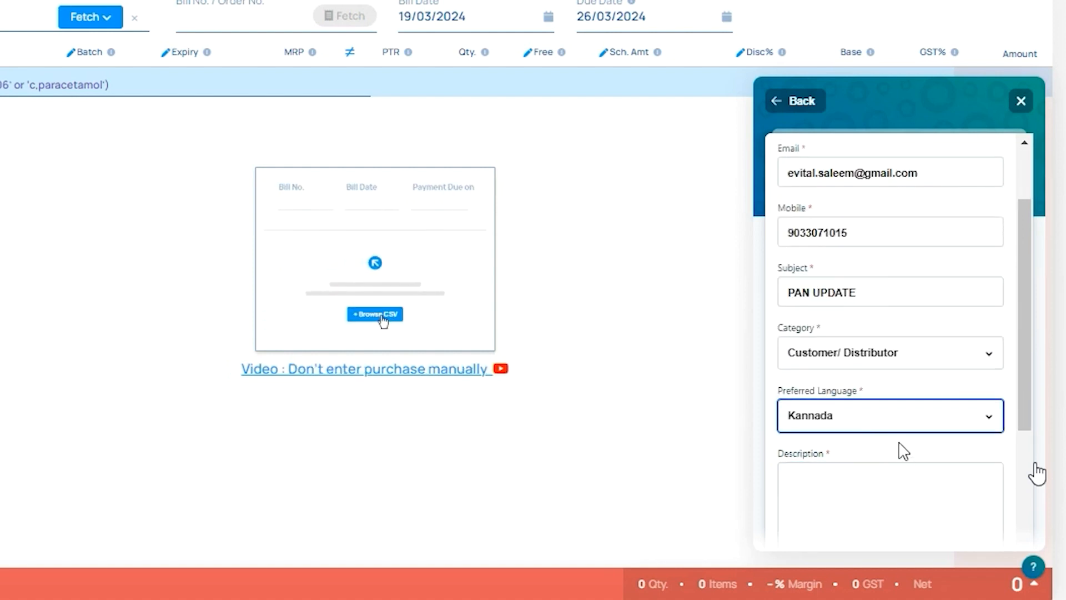
- Write the ticket description 'PAN NO. AND ADD DISTRIBUTOR.'
scroll(894, 440, "down", 5)
scroll(874, 272, "up", 1)
scroll(872, 272, "up", 1)
left_click(888, 311)
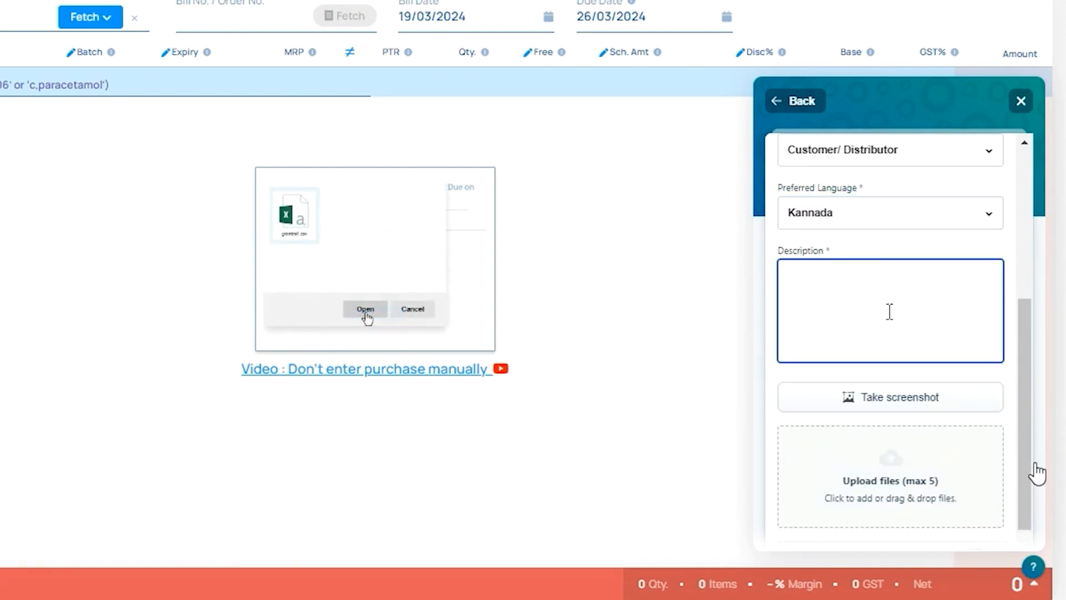
type("PAN NO. AND ADD DIS")
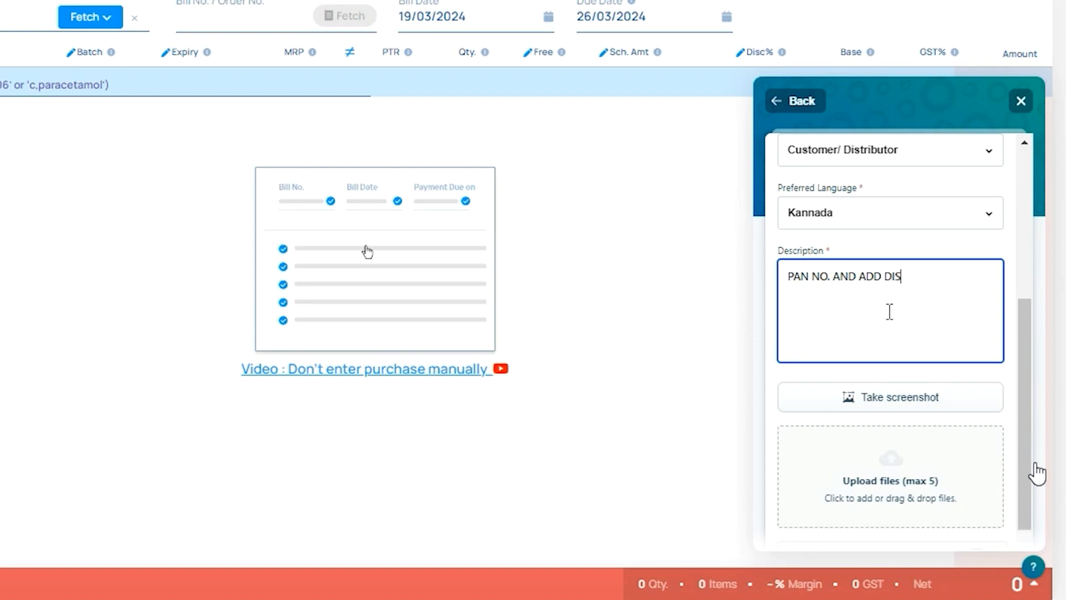
type("TRIBUT")
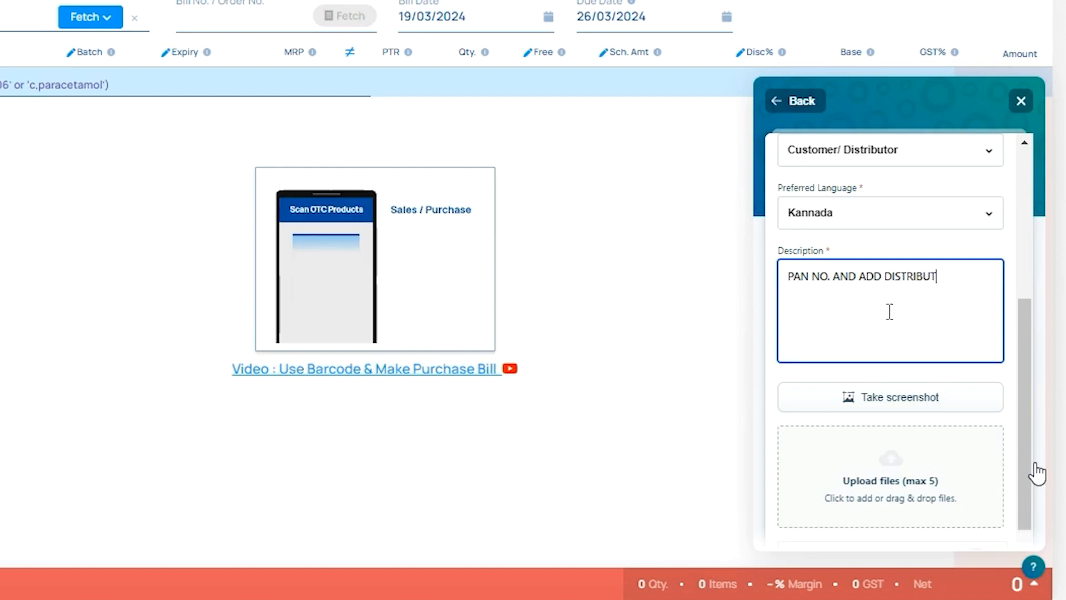
type("OR.")
scroll(894, 361, "down", 2)
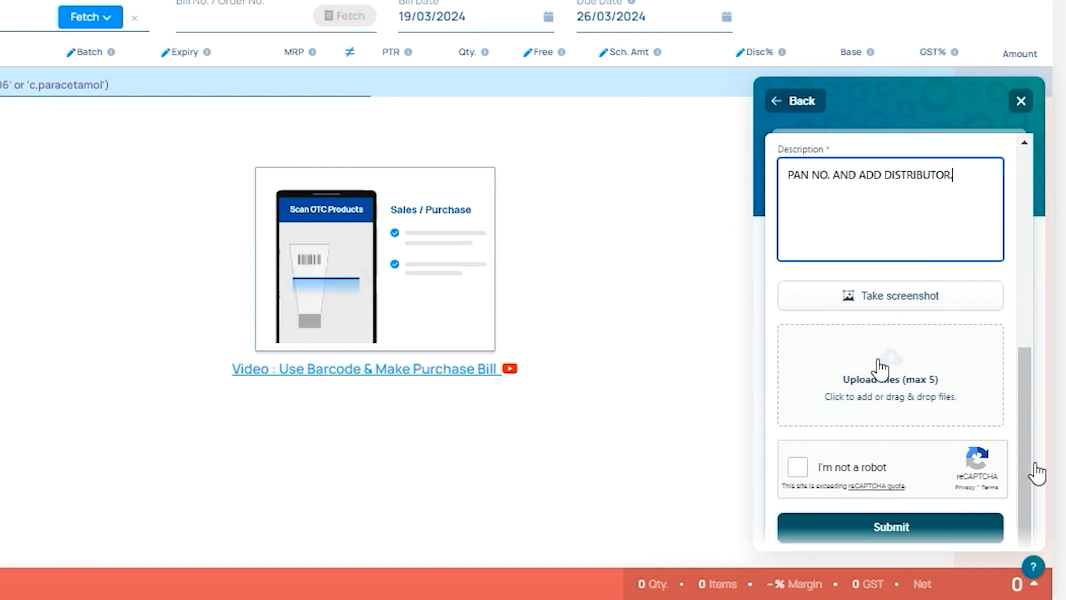
- Pass the ticket's 'I'm not a robot' check and close the support panel
left_click(798, 466)
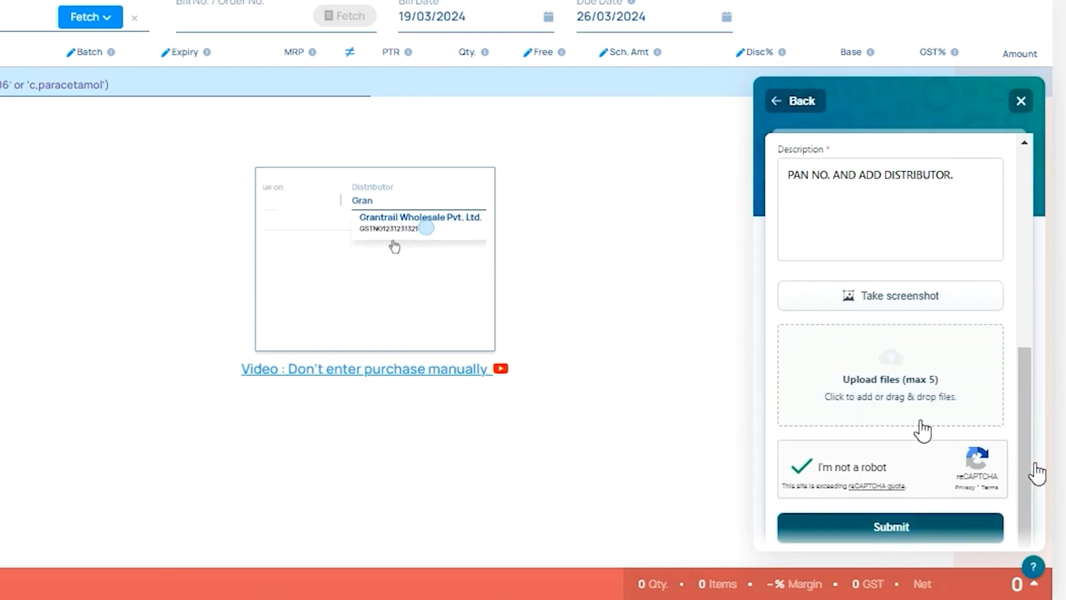
left_click(813, 223)
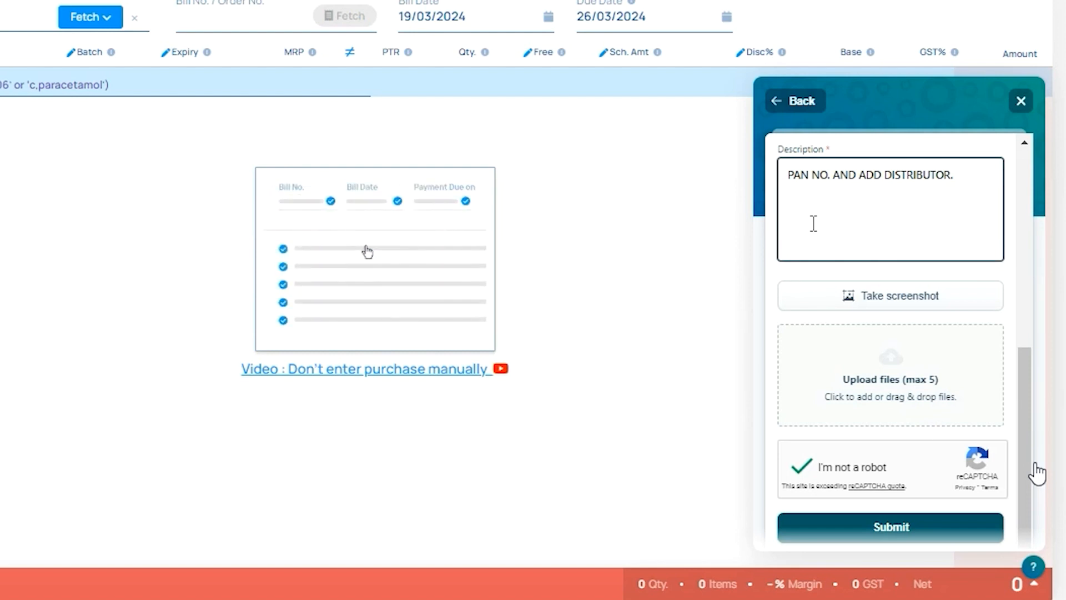
left_click(1020, 102)
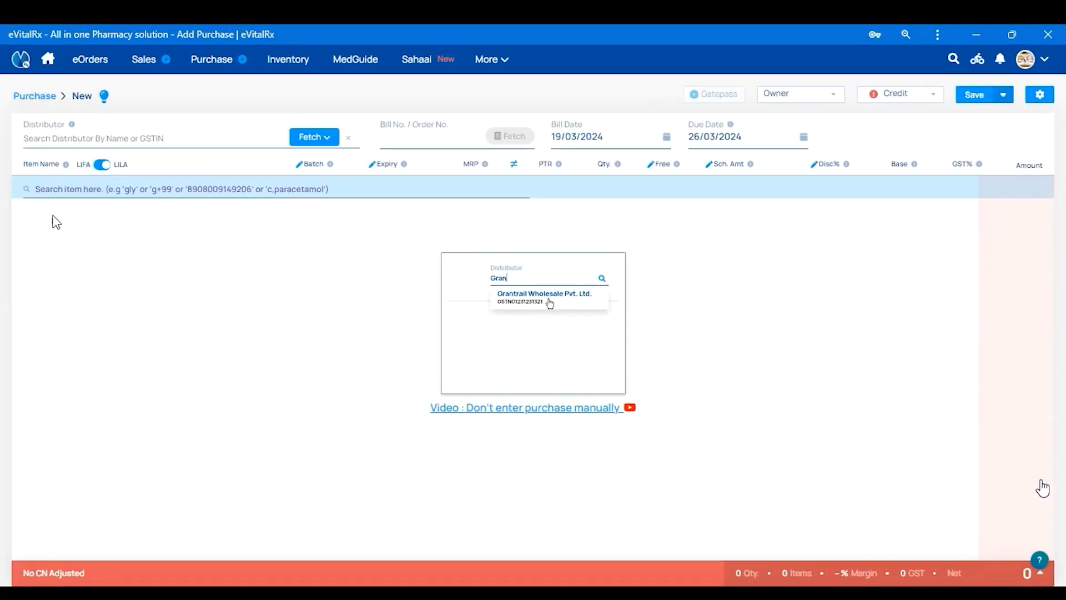
- Set the purchase bill's distributor to Cash Purchase
left_click(171, 146)
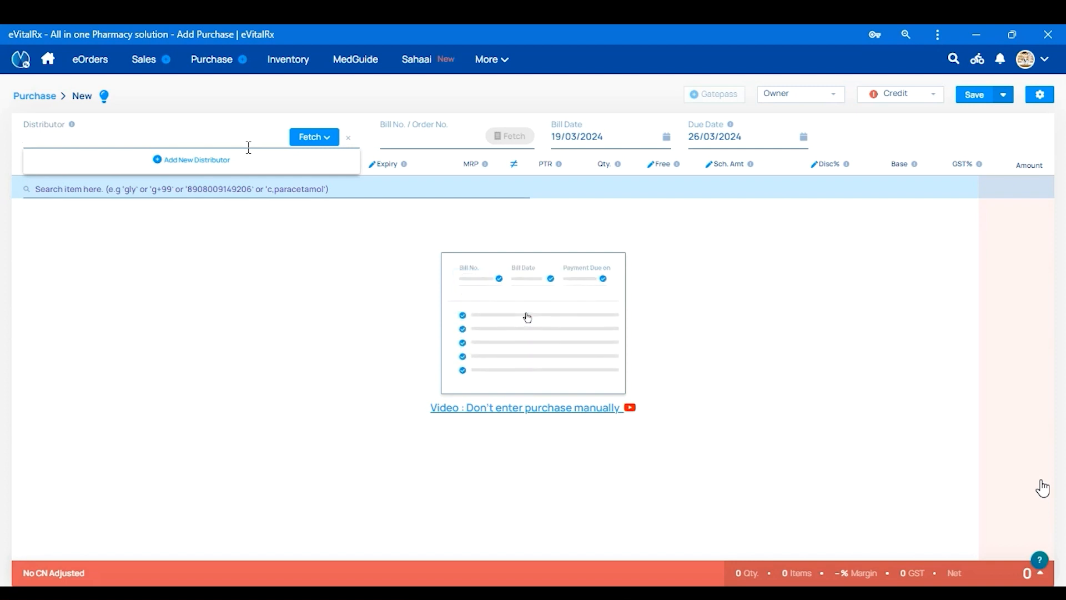
type("CASH P")
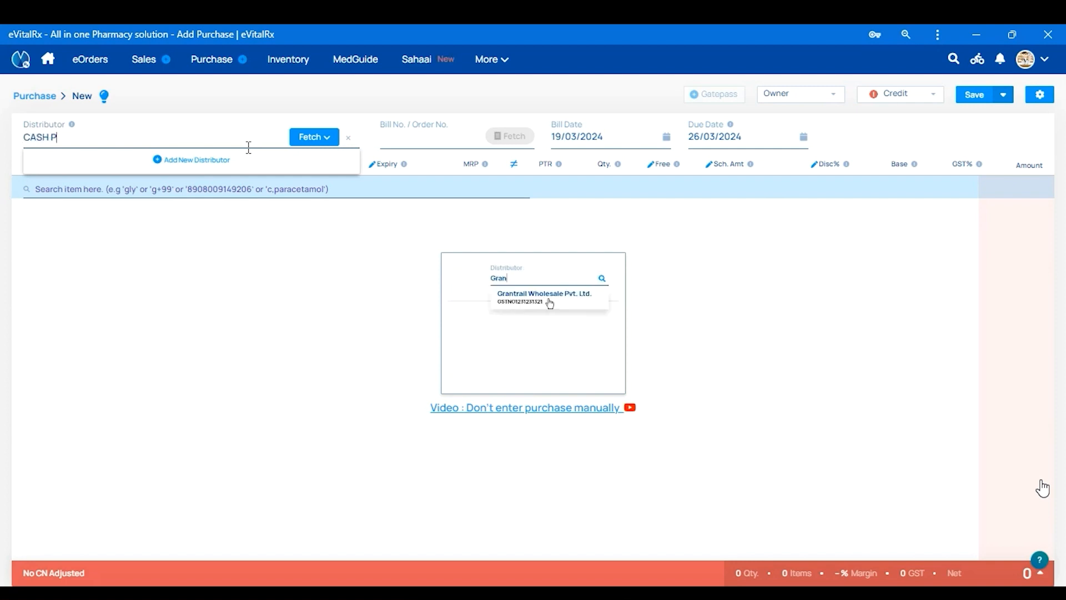
type("UR")
left_click(105, 172)
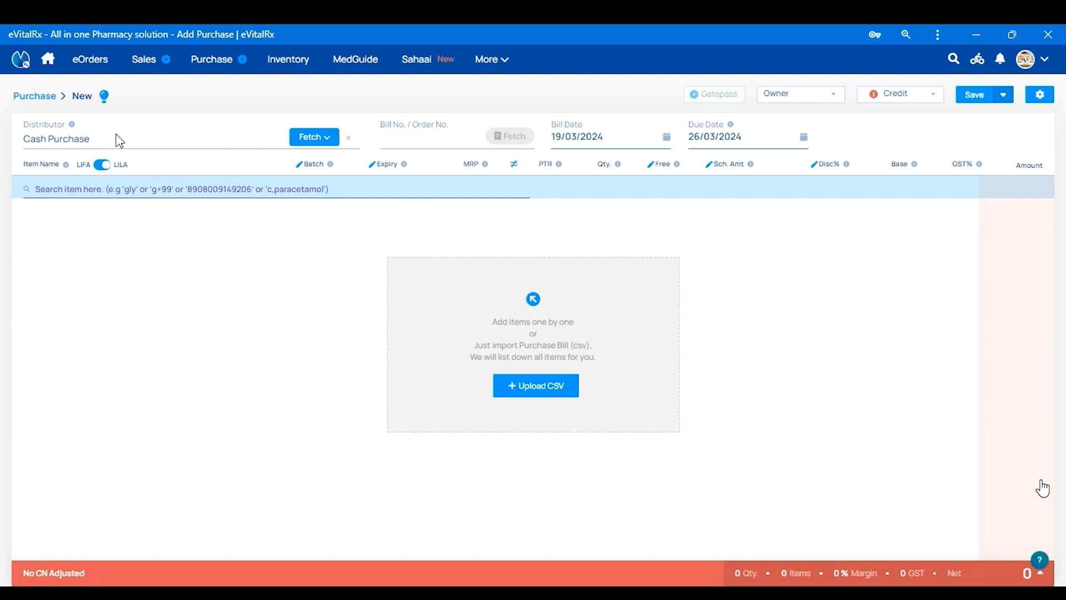
- Check previously used bill numbers and open the invoice break down
left_click(424, 141)
left_click(739, 408)
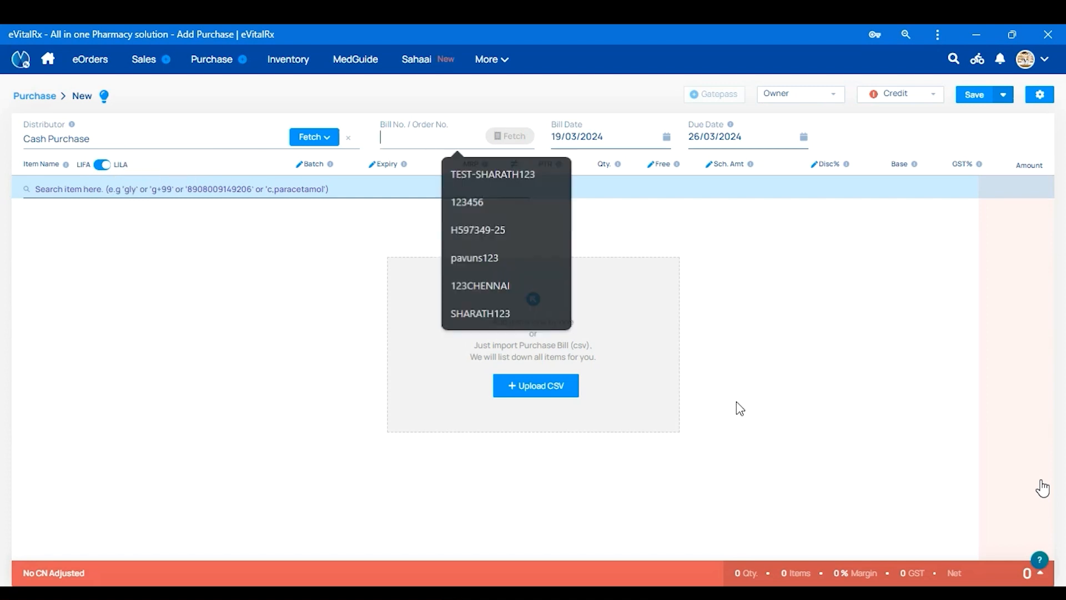
left_click(832, 573)
- Type the note 'abcd' into the invoice break down's Note box
left_click(402, 444)
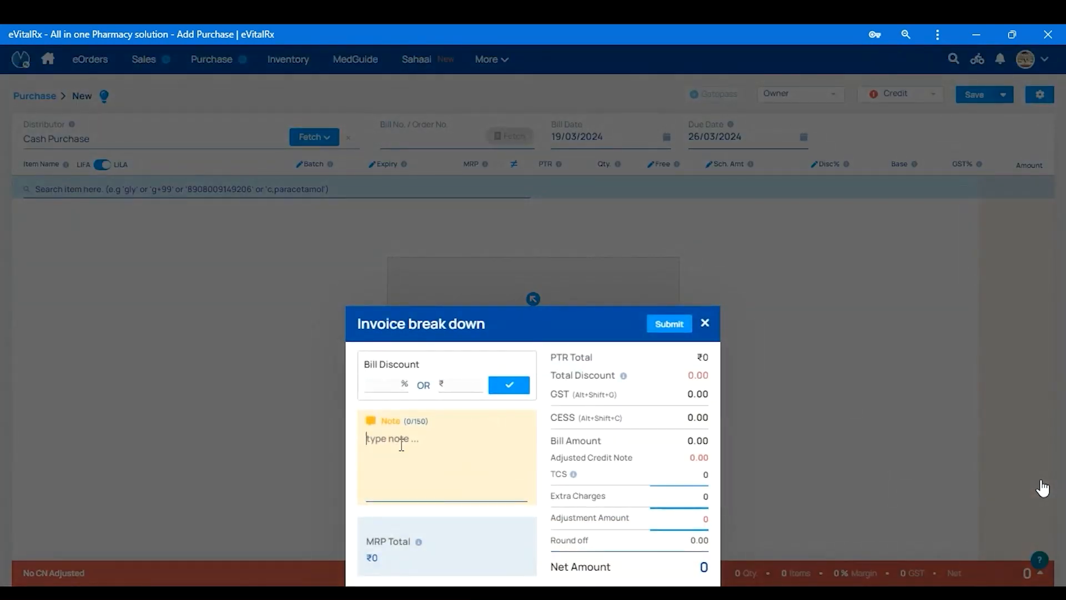
left_click(401, 450)
type("a")
type("bcd")
- Close the break down and choose Chethana Pharma Private Limited as distributor
left_click(704, 323)
left_click(177, 136)
type("Chetha")
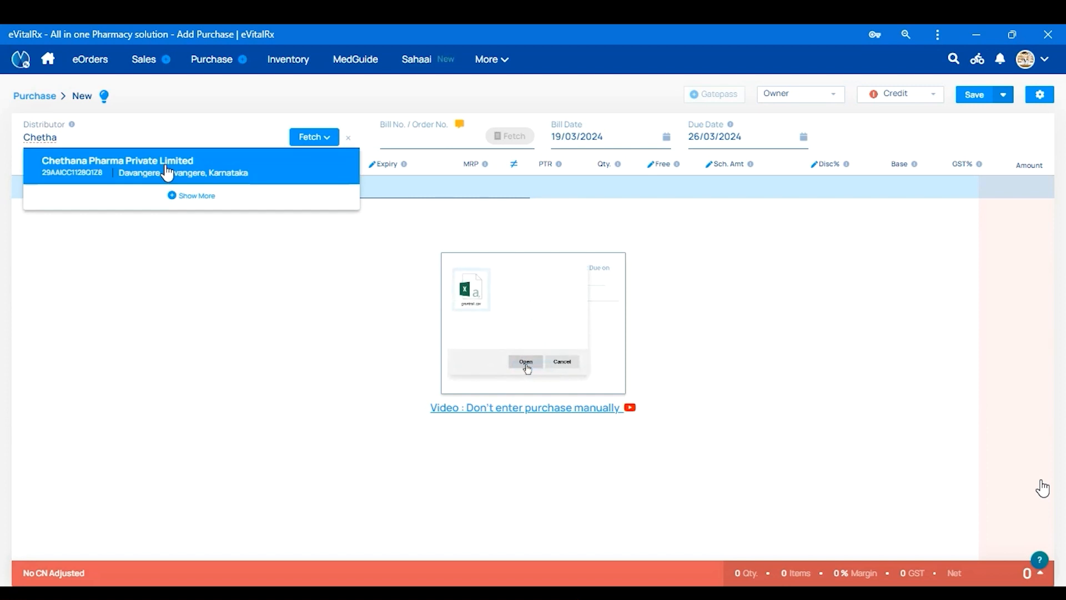
left_click(167, 172)
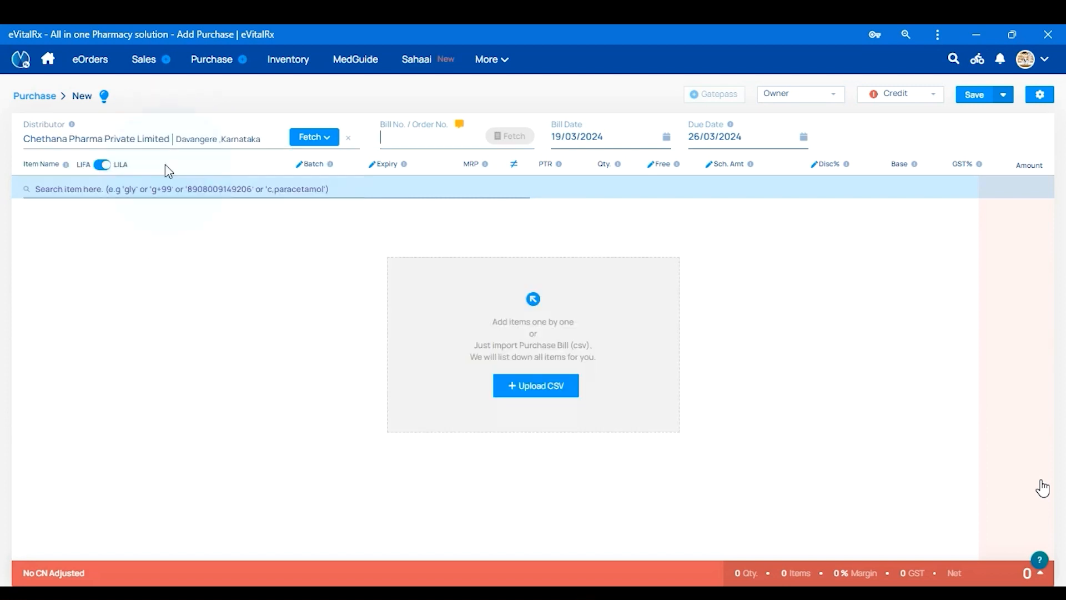
- Enter 12TEST as the bill's Bill No. / Order No
left_click(411, 142)
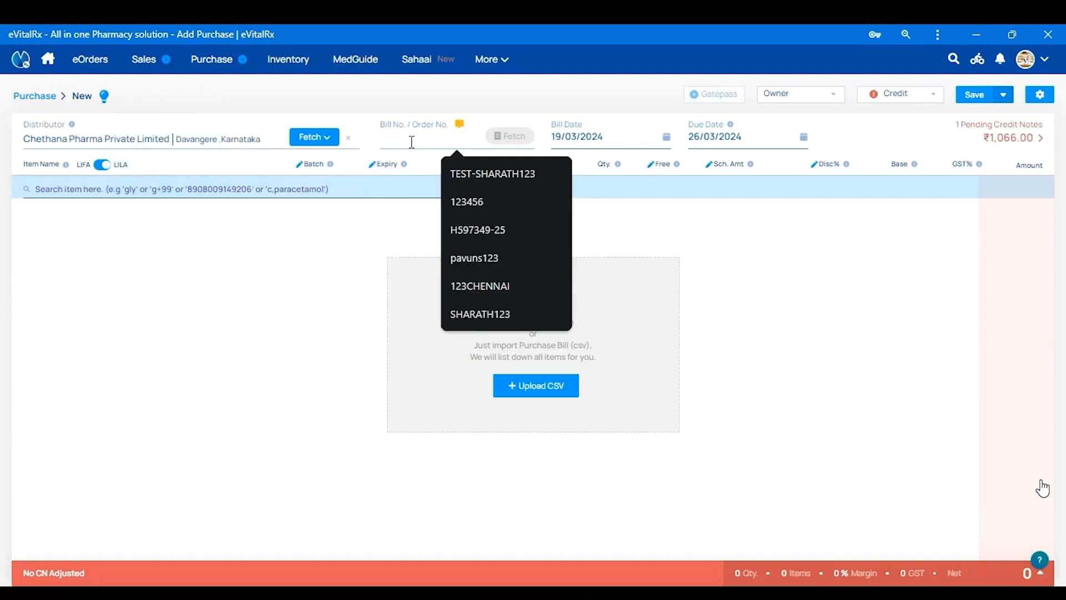
type("12")
type("TES")
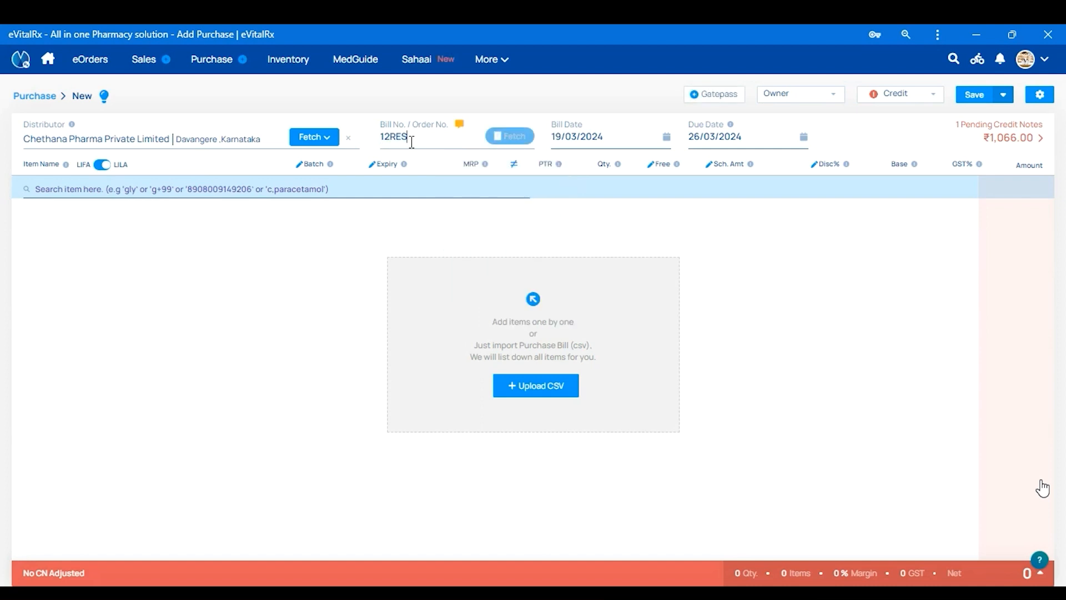
key("BackSpace")
type("ST")
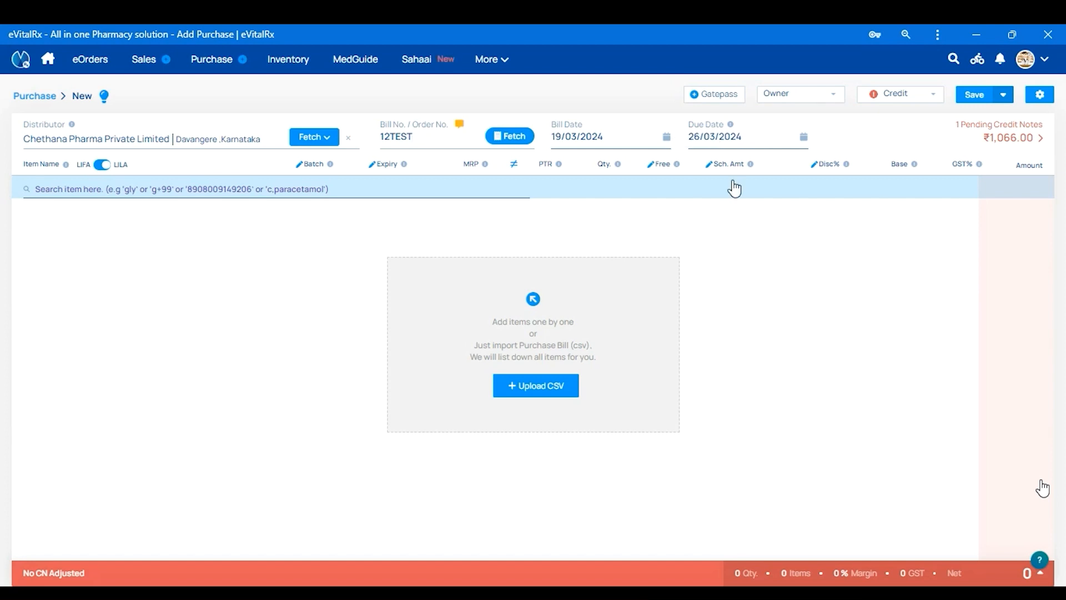
left_click(72, 189)
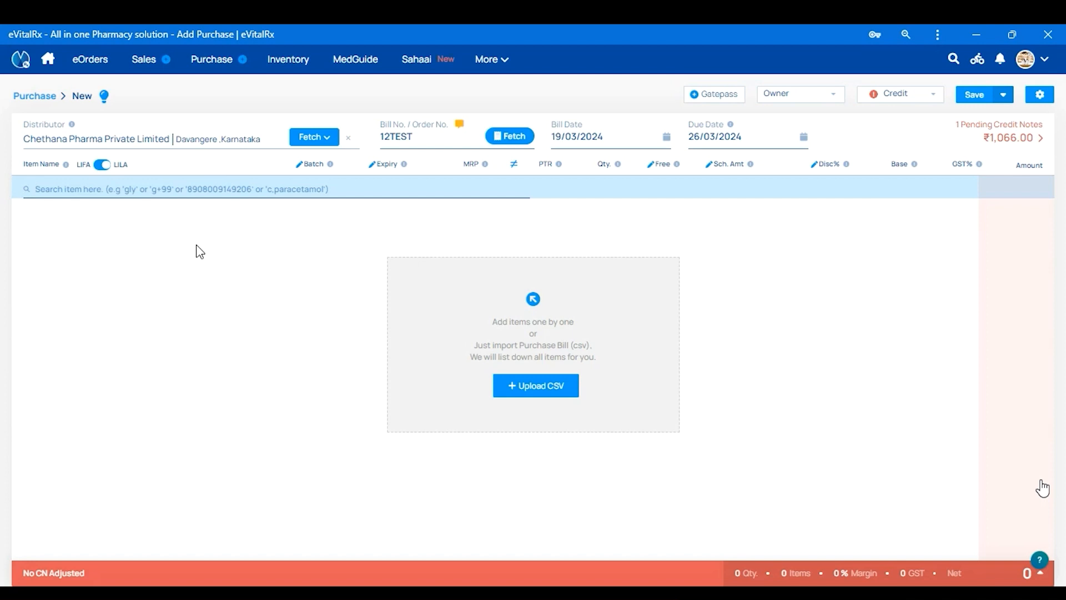
- Search items and add Dolocold Tablet (10-tablet strip, MRP 38) as the first bill line
type("Dol")
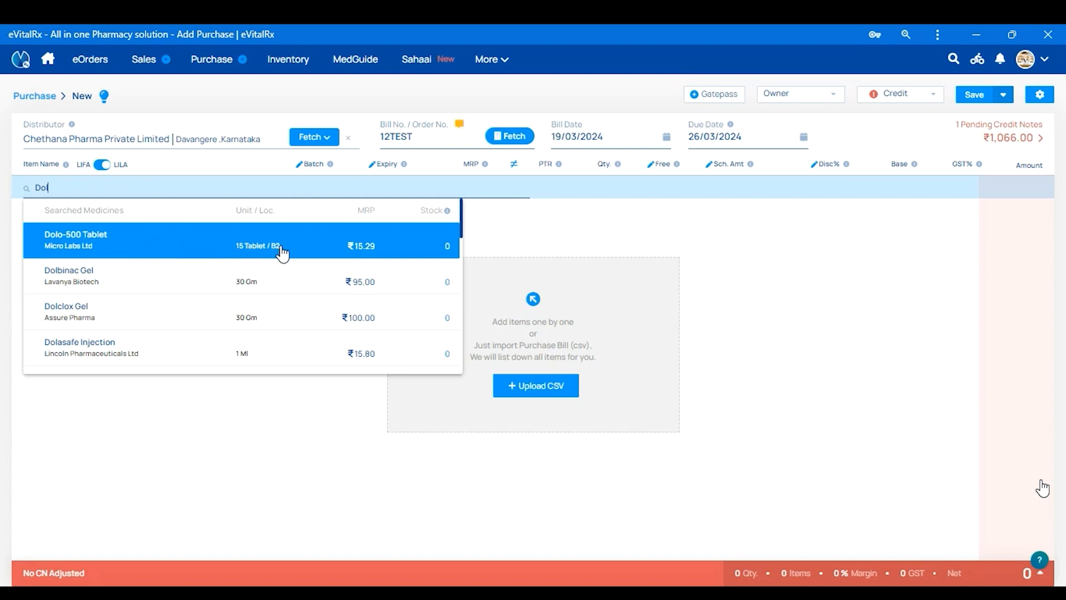
key("BackSpace")
key("BackSpace")
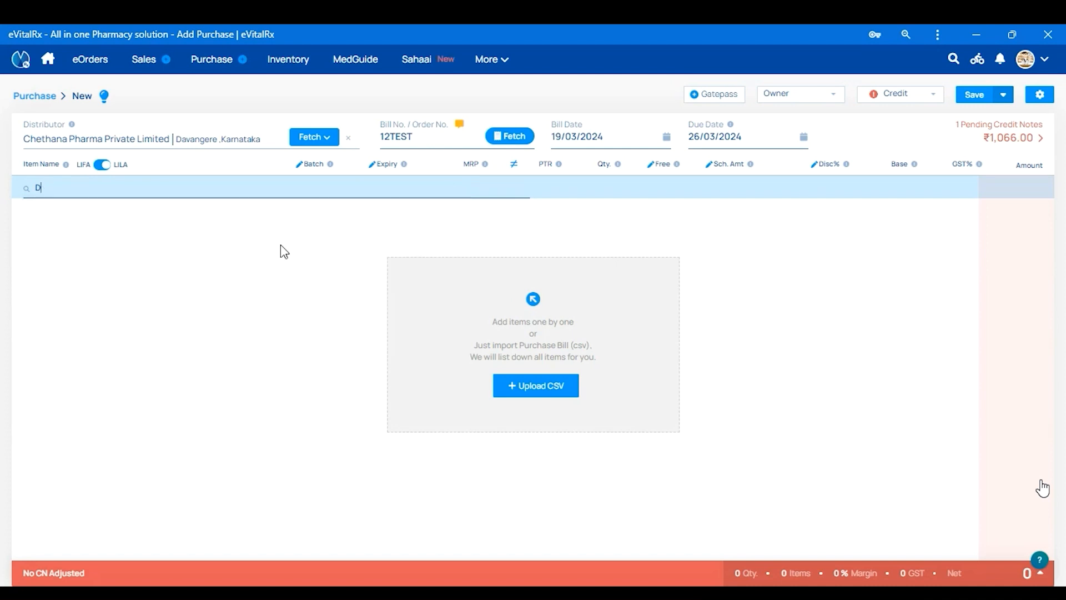
type("+38")
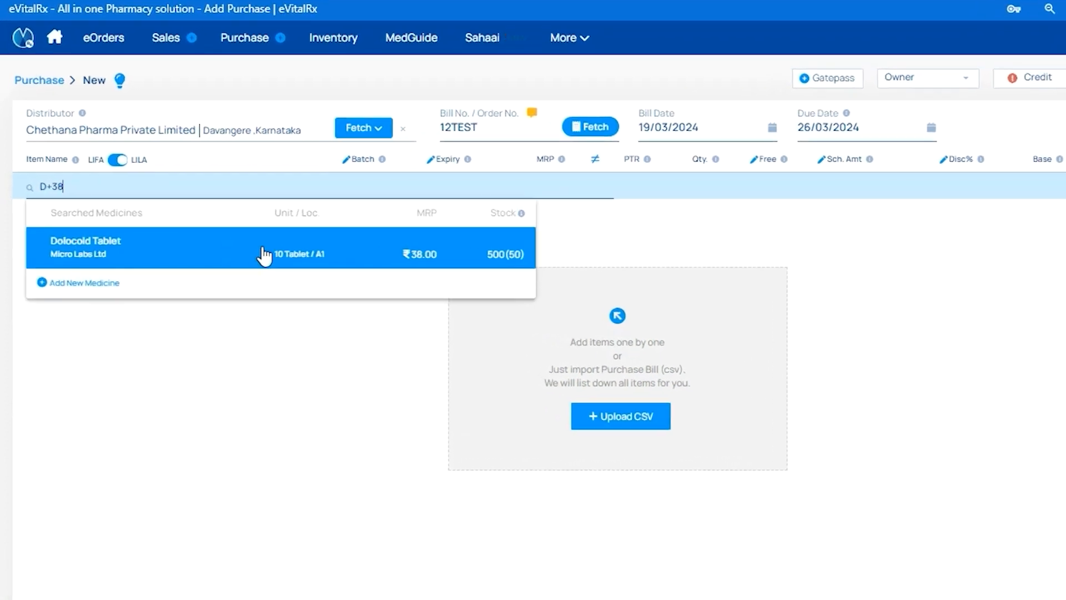
key("ctrl+a")
key("BackSpace")
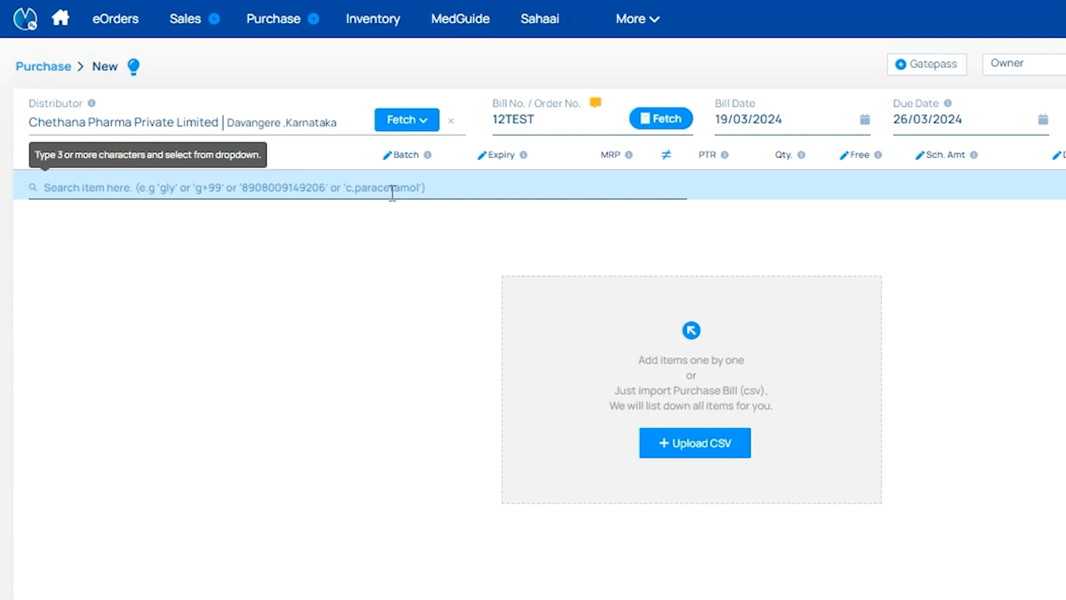
type("c")
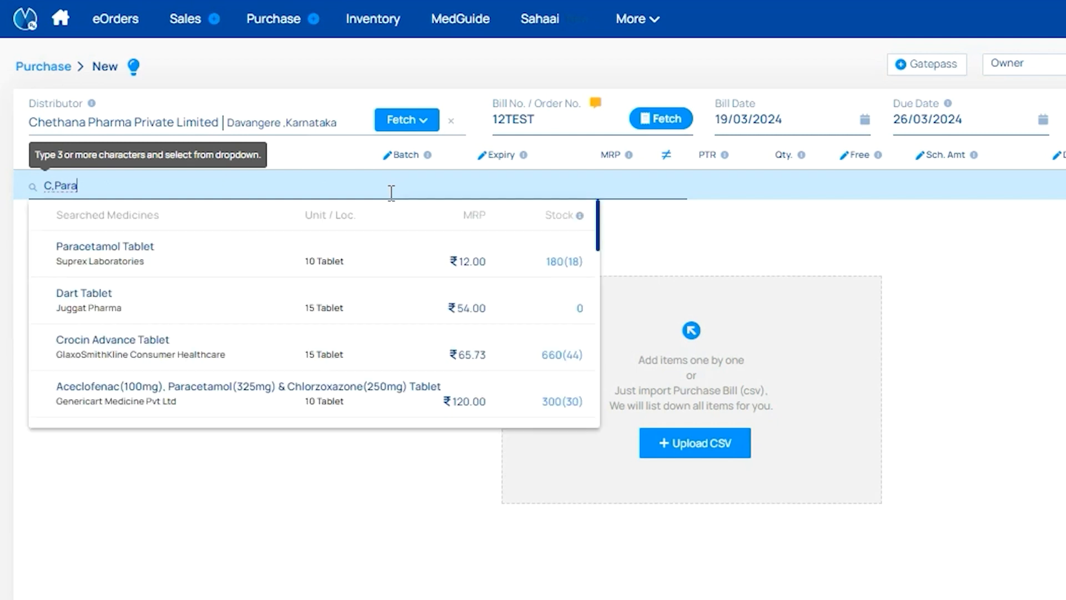
key("ctrl+a")
key("BackSpace")
type("D")
key("Down")
key("Return")
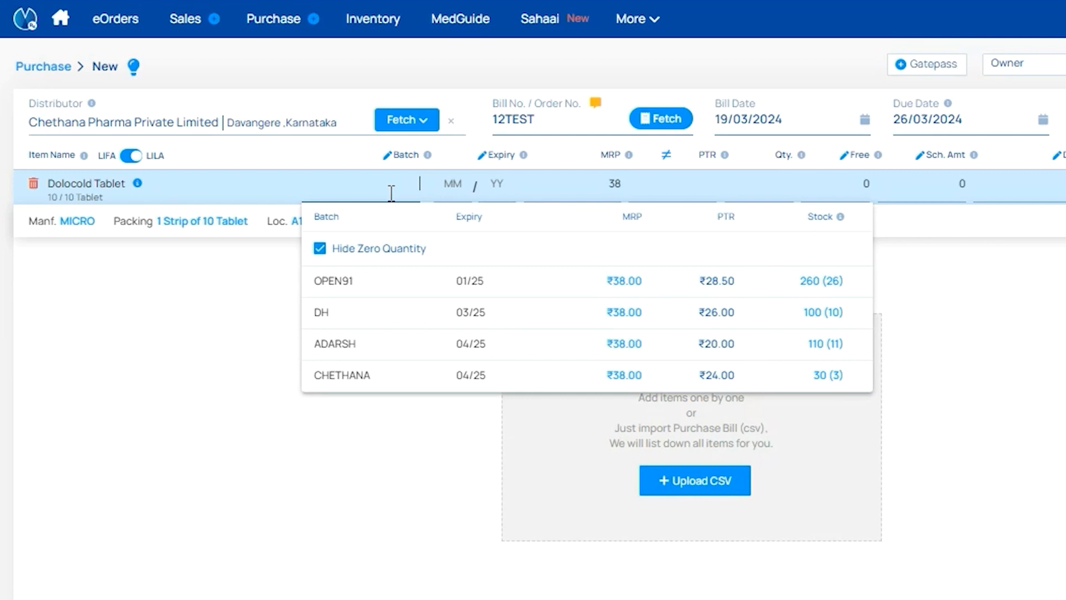
- Fill Dolocold's line: batch TEST, expiry 04/25, PTR 24, quantity 10 plus 1 free, 5% discount
type("TEST")
key("Tab")
type("4 / ")
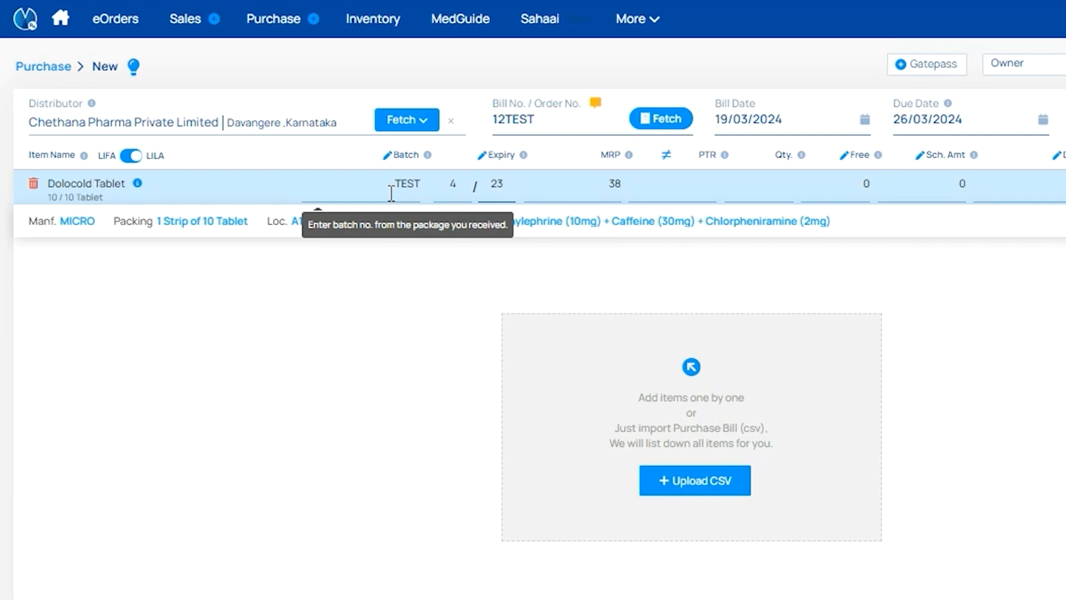
type("25")
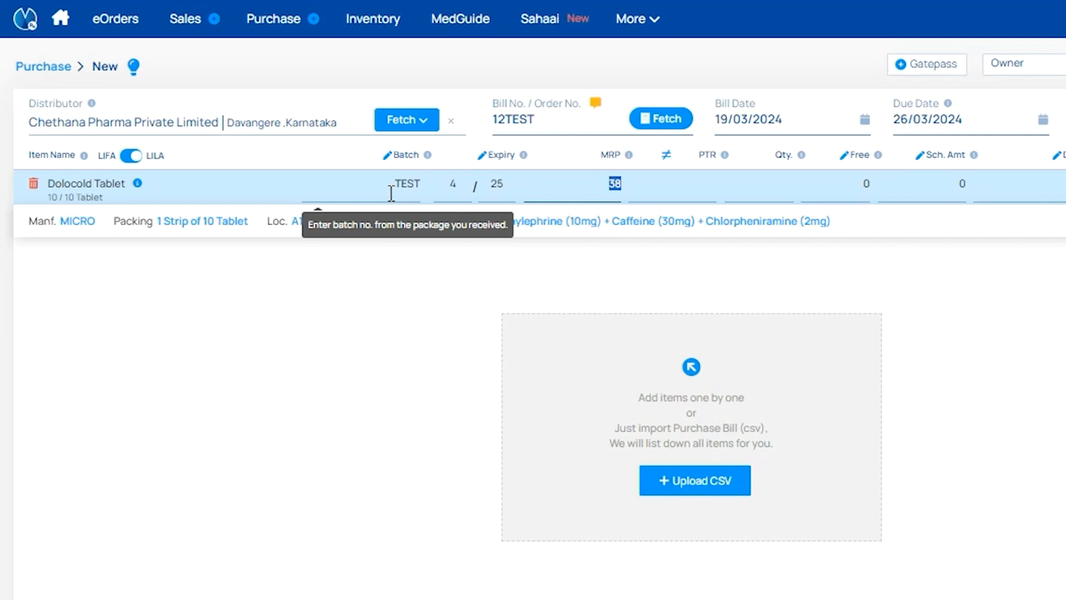
key("Tab")
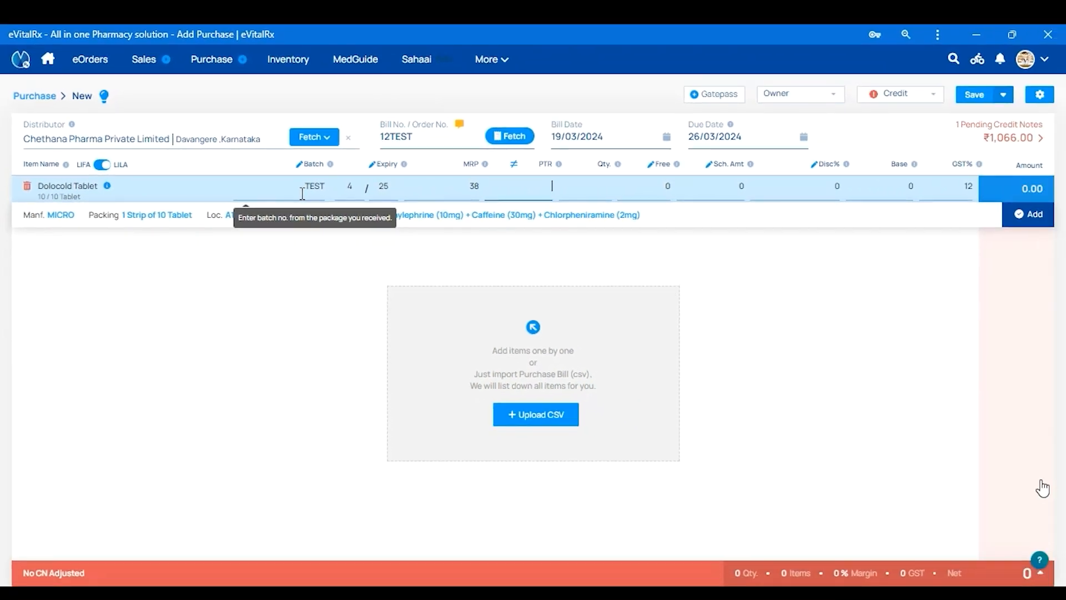
key("Tab")
type("10")
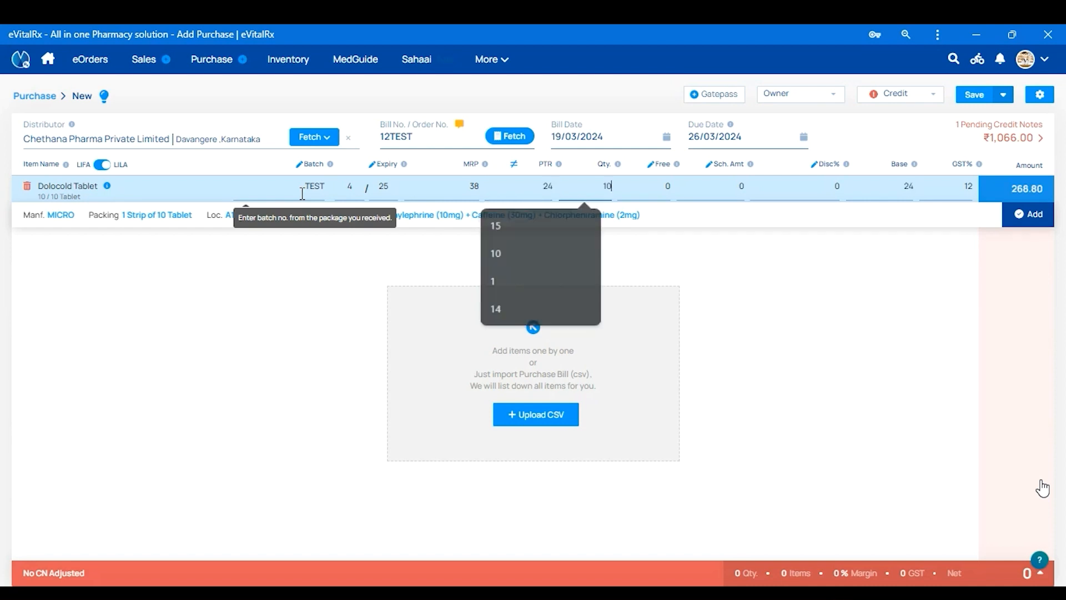
key("Tab")
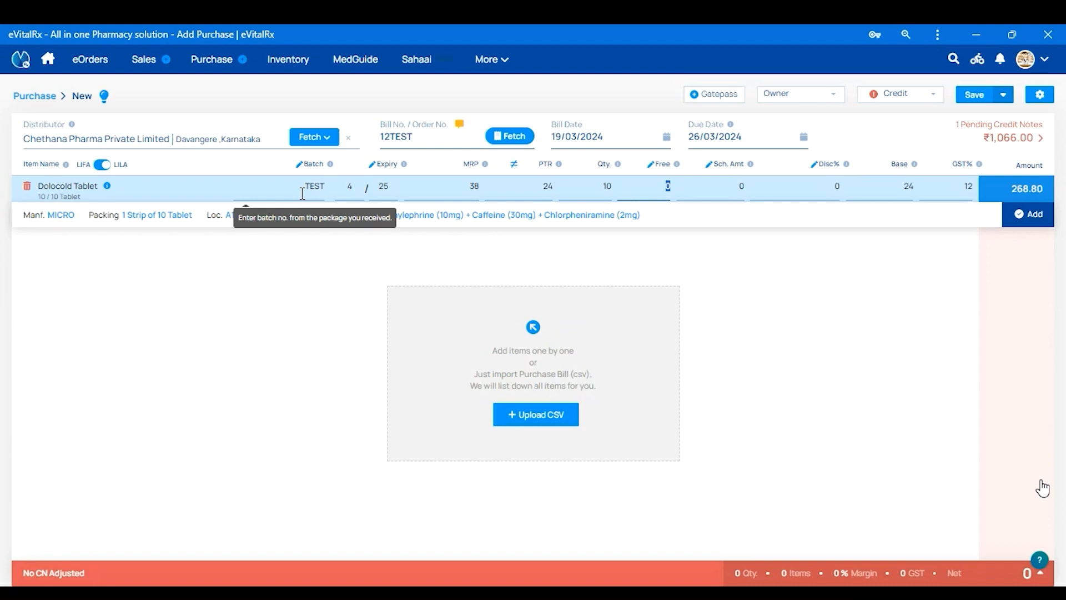
type("1")
key("Tab")
key("Tab")
type("5")
key("Tab")
key("Return")
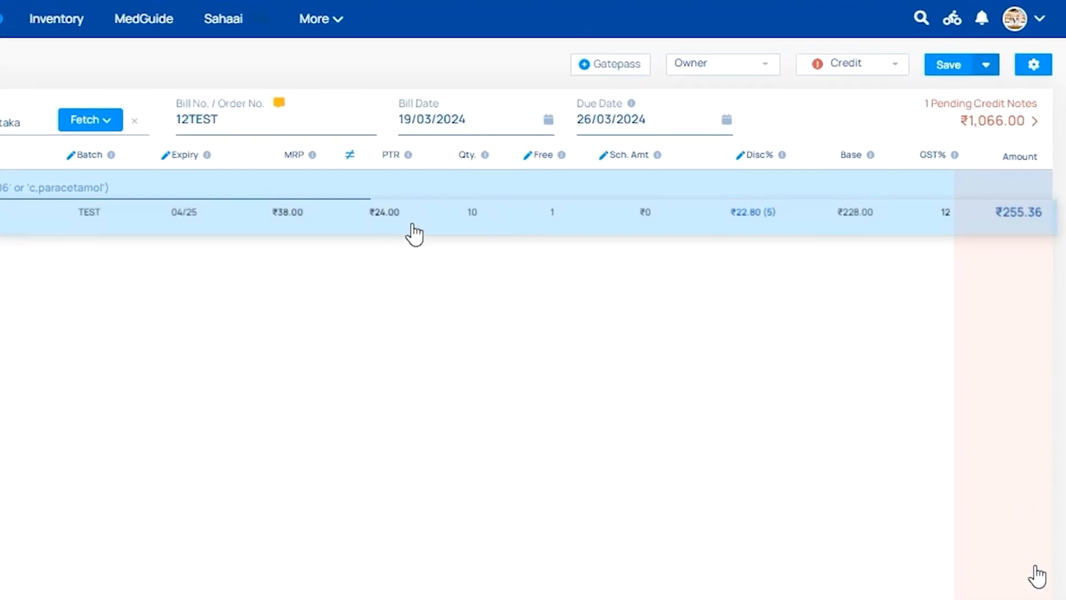
- Keep Credit as the payment type and choose Save & Set Location & Discount
left_click(843, 65)
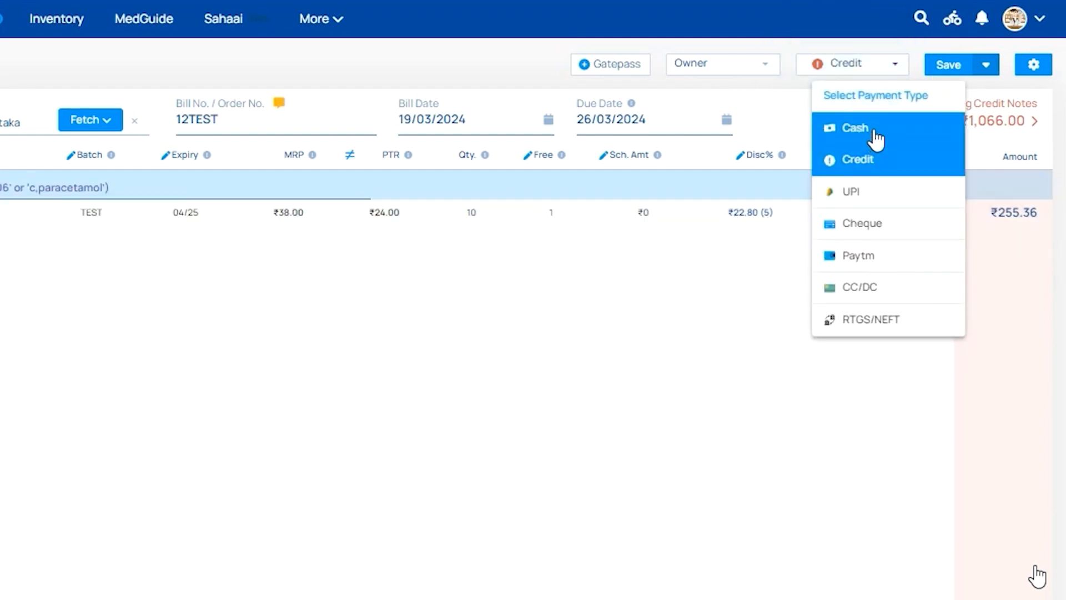
left_click(752, 257)
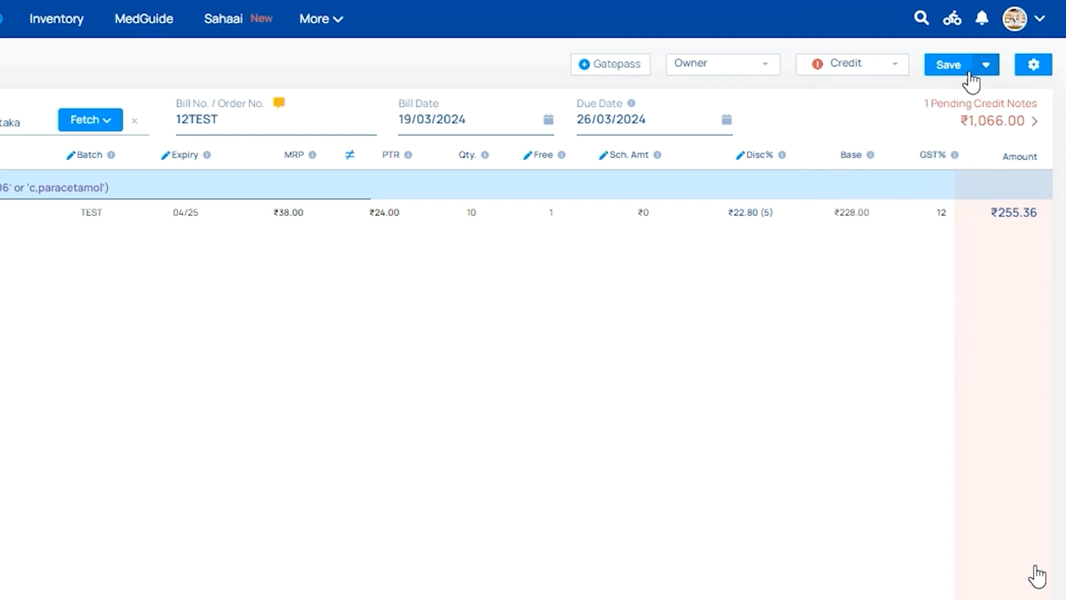
left_click(988, 68)
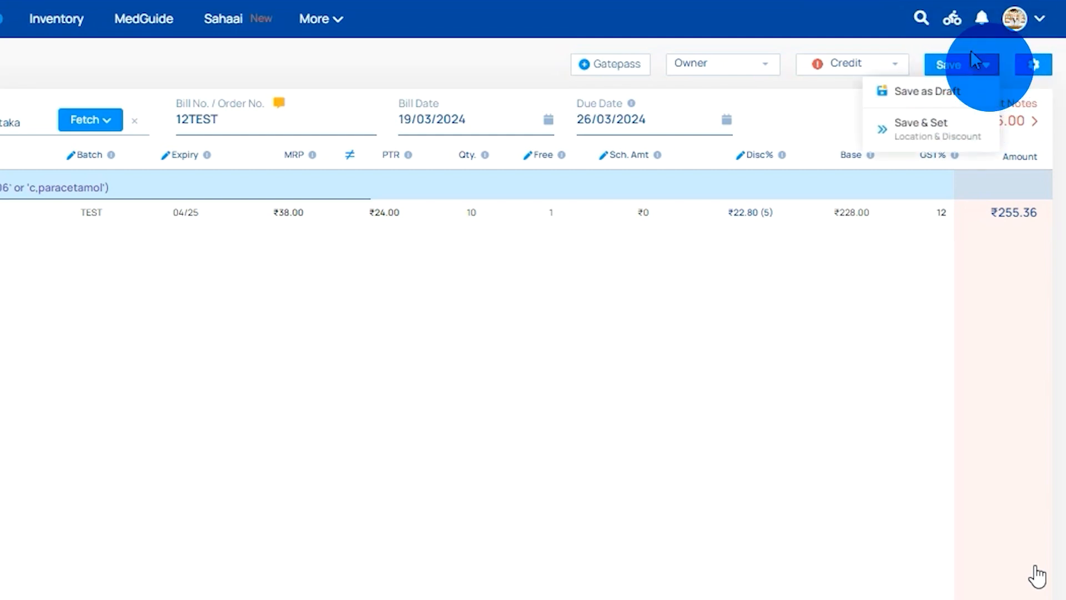
left_click(934, 139)
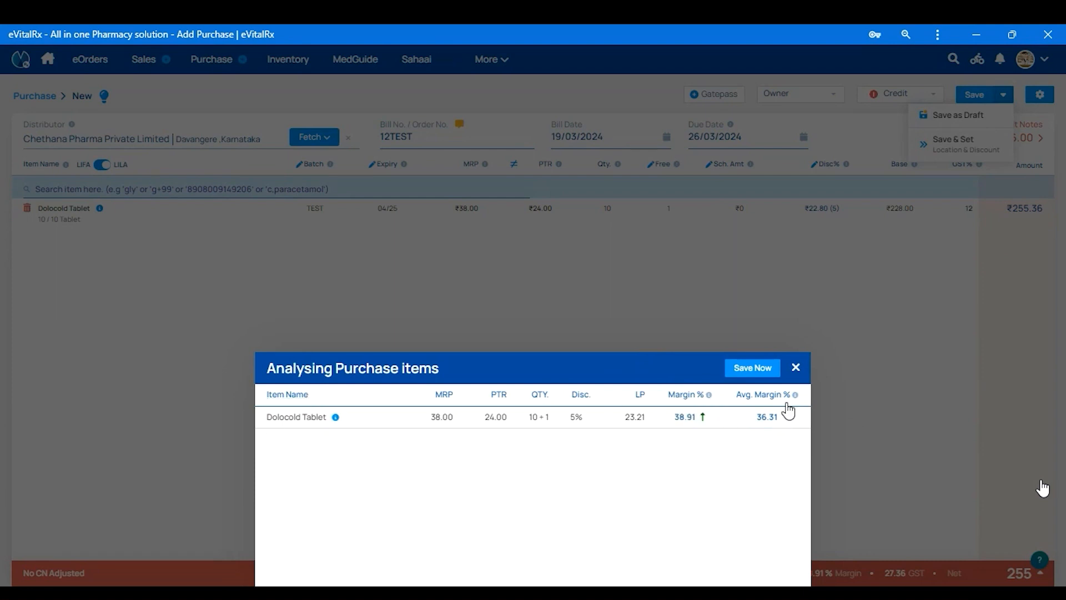
- Confirm Save Now on the Dolocold Tablet margin review and continue without applying a credit note
mouse_move(788, 403)
left_click(750, 375)
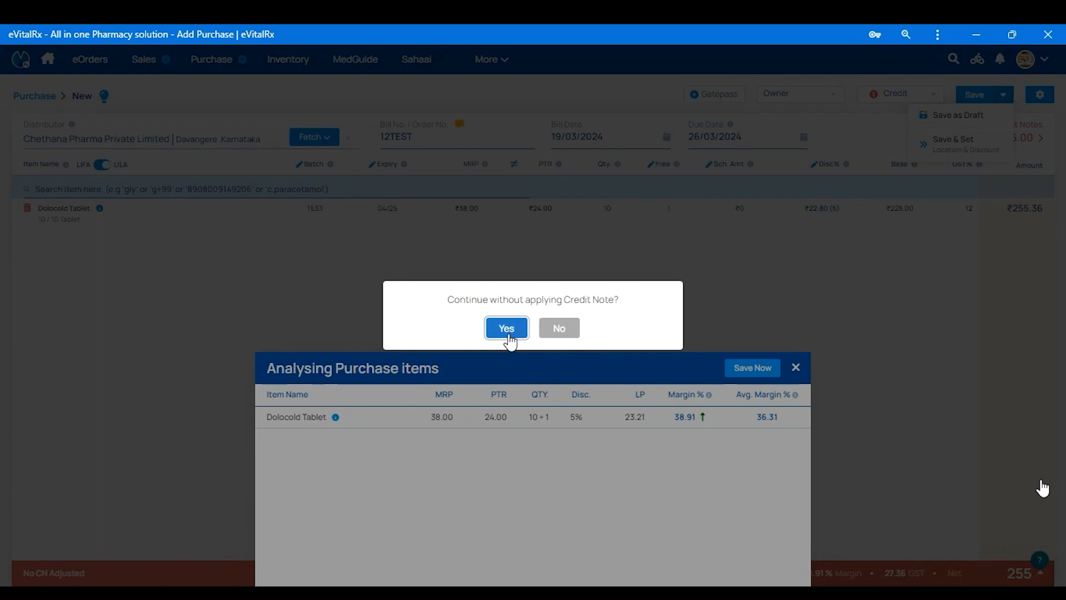
left_click_drag(453, 299, 619, 300)
left_click(505, 332)
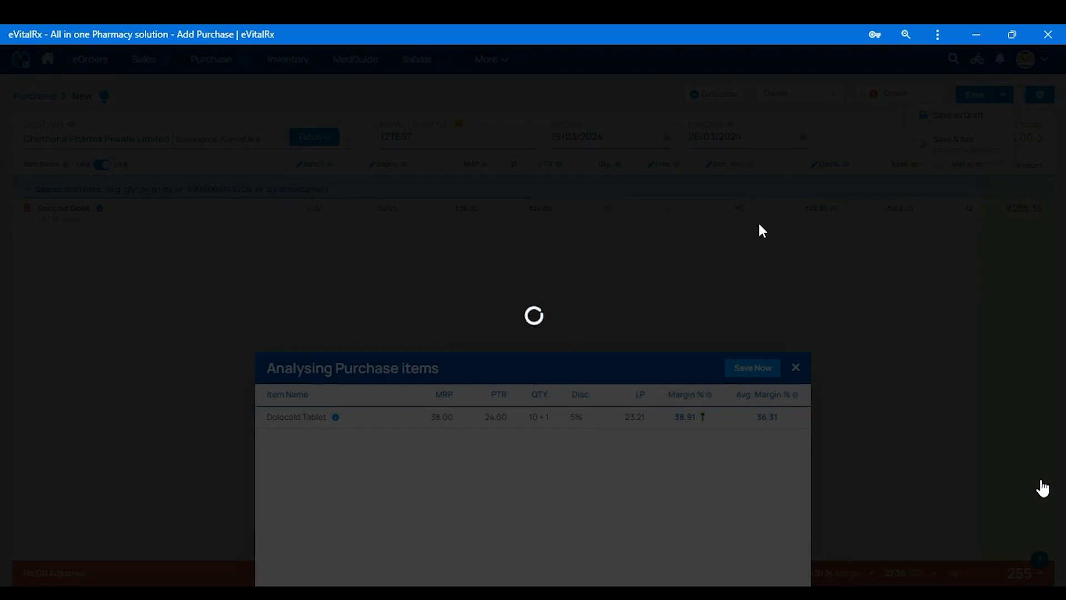